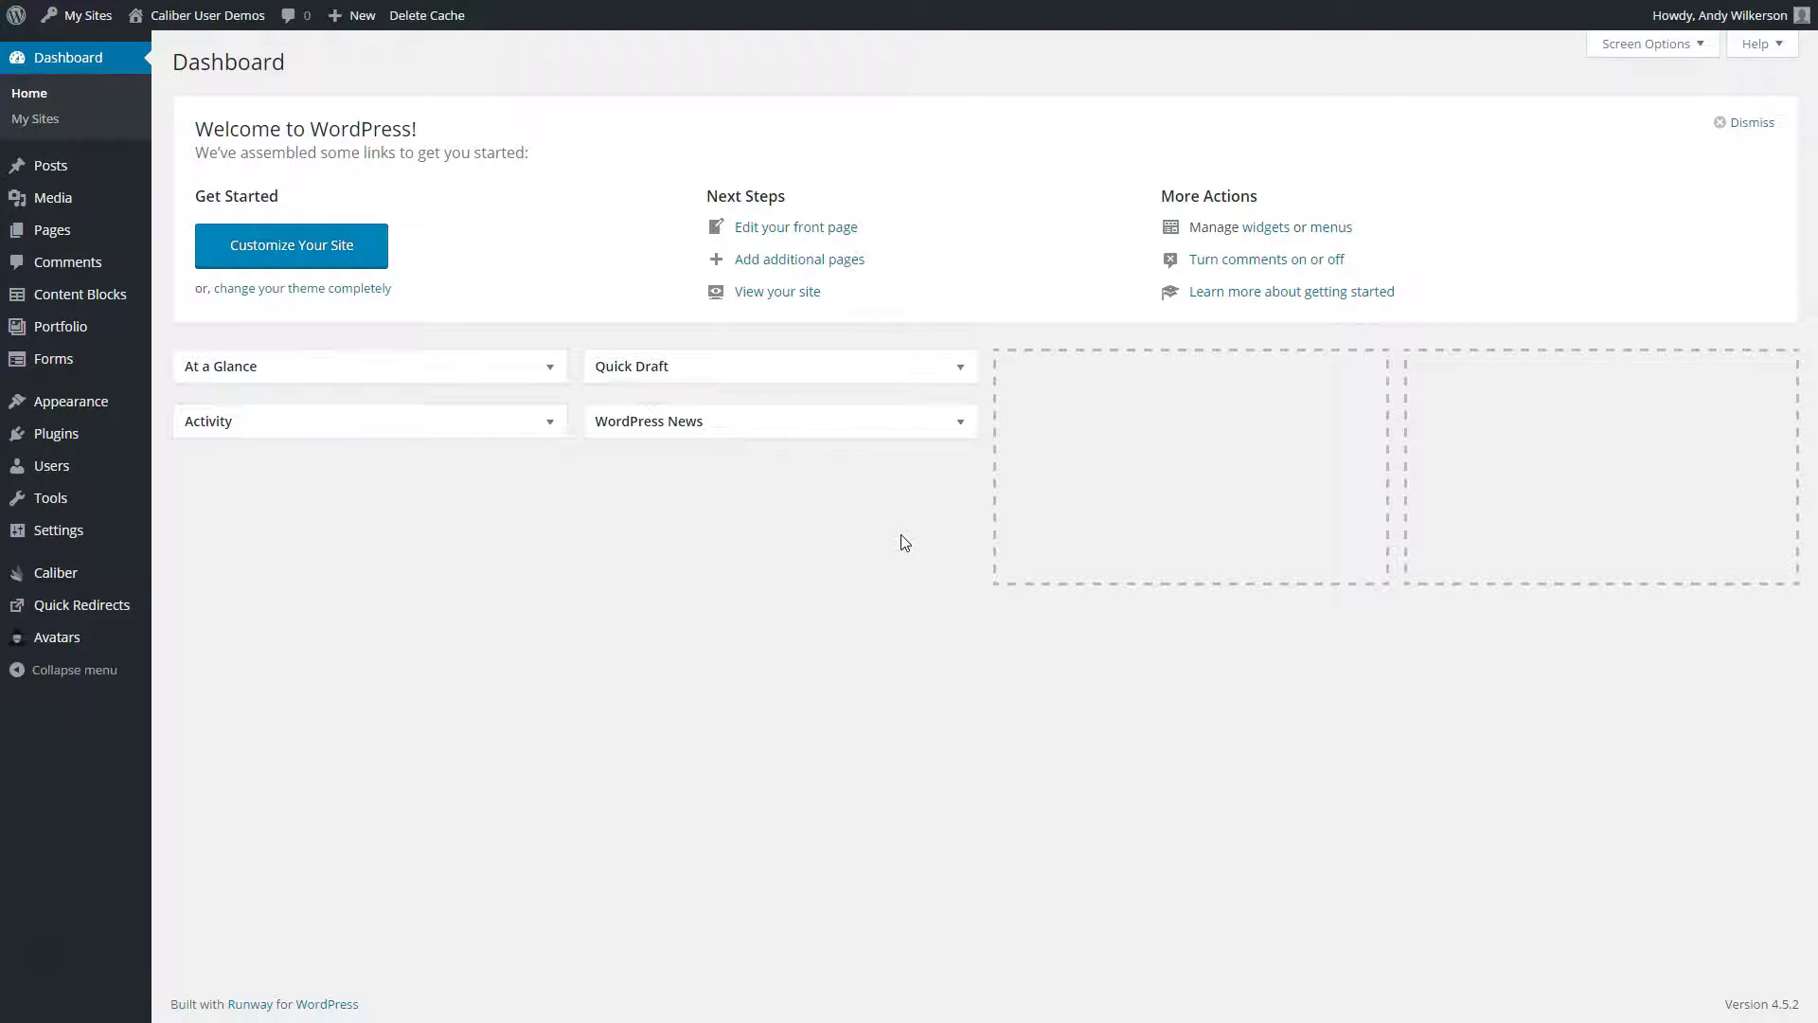
Create a new page titled 'Demo Page' and paste three paragraphs of body text into it
{"action": "mouse_move", "coordinate": [49, 231]}
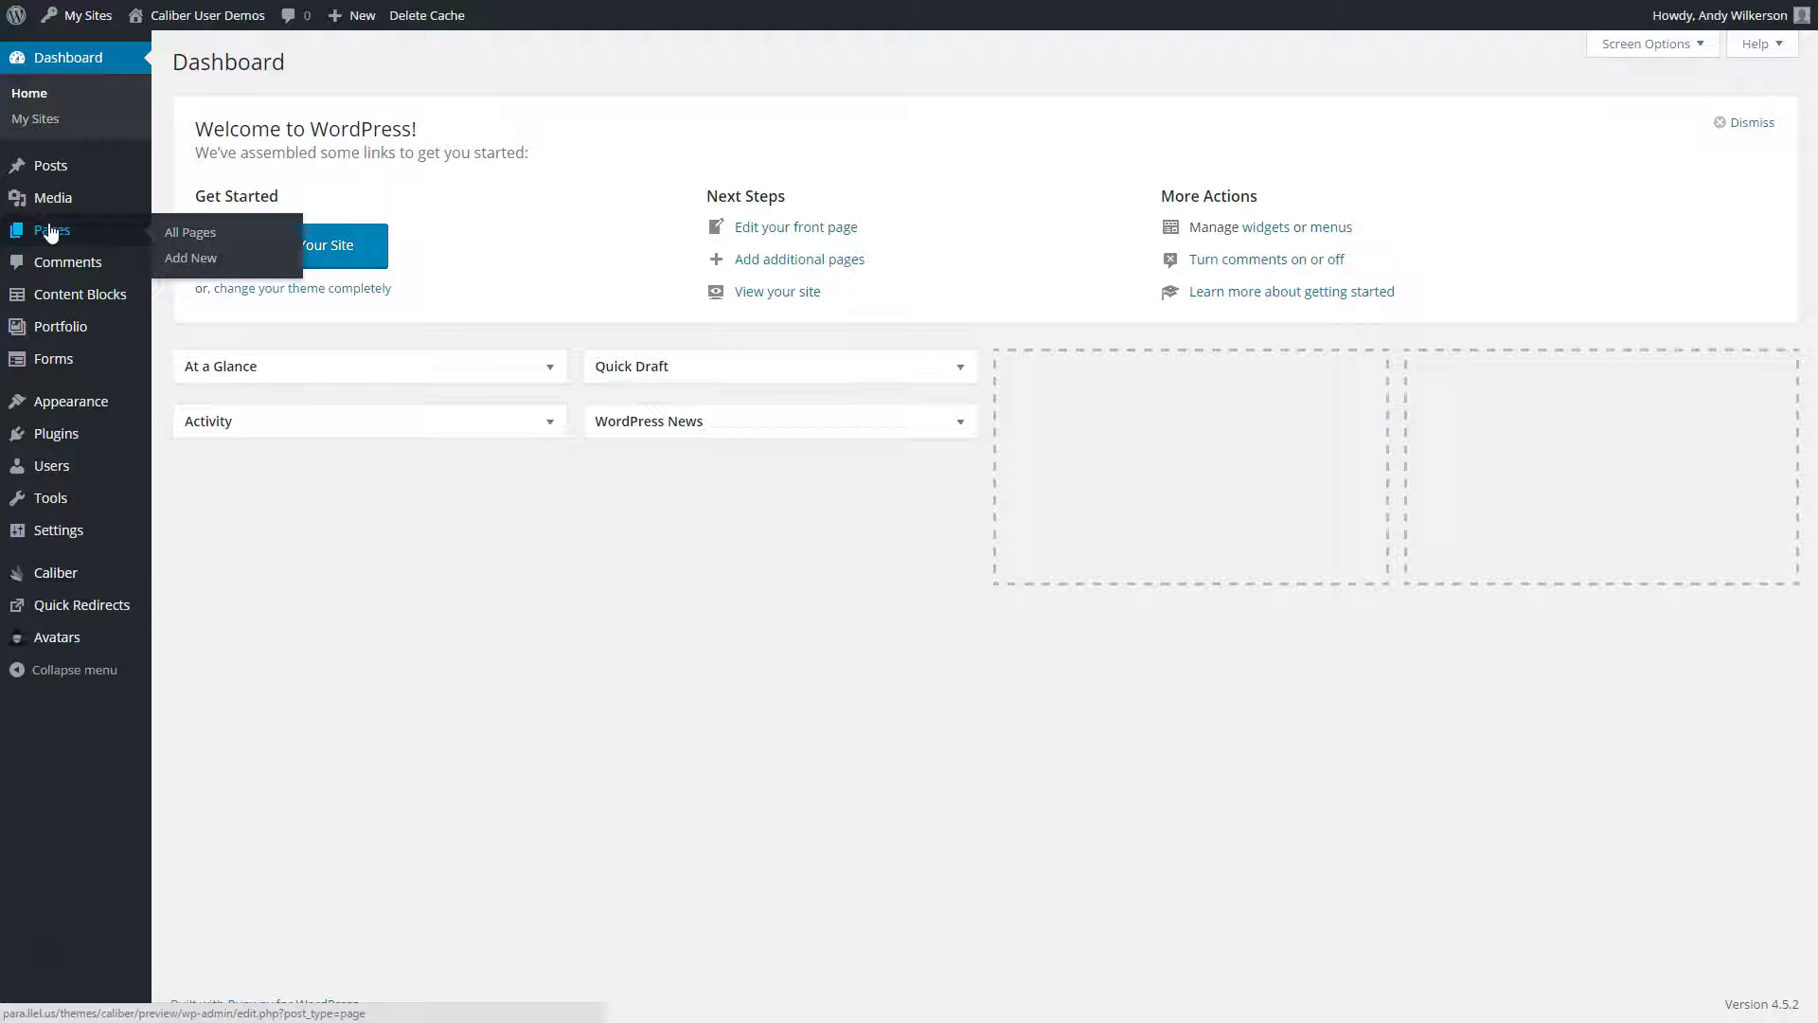
{"action": "left_click", "coordinate": [180, 266]}
{"action": "type", "text": "Demo Page"}
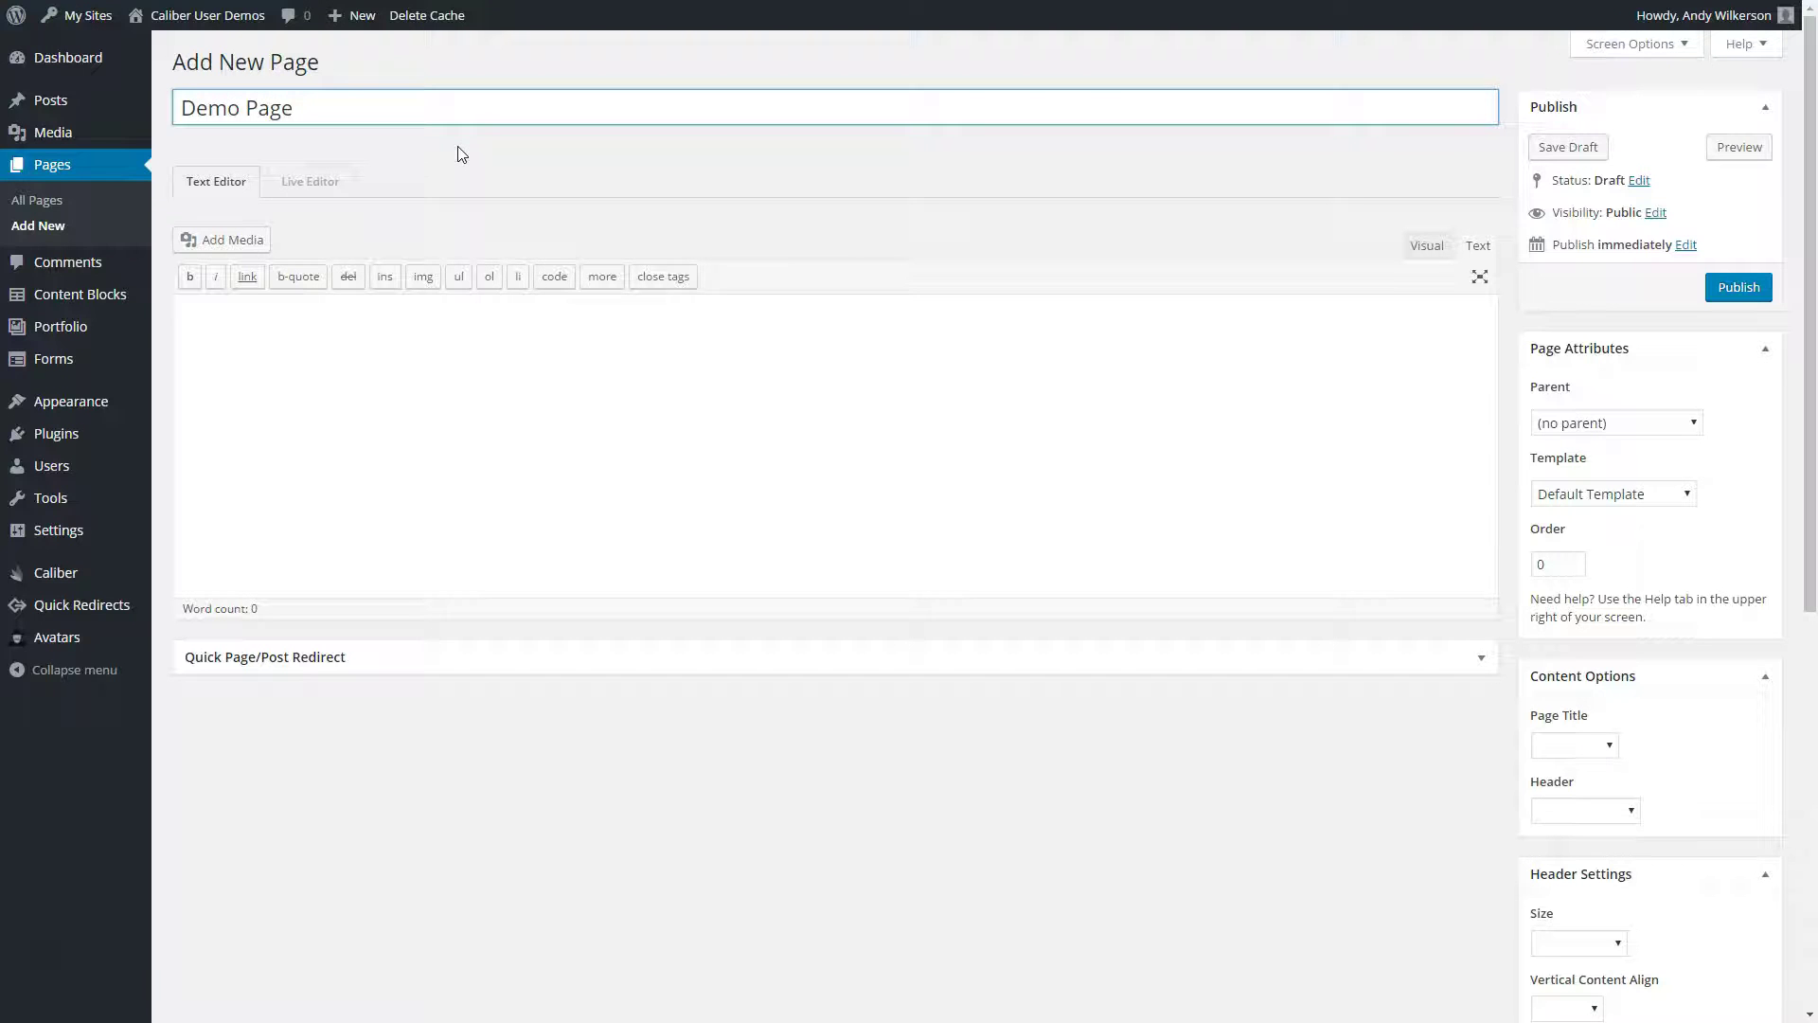
{"action": "left_click", "coordinate": [582, 324]}
{"action": "type", "text": "Leverage agile frameworks to provide a robust synopsis for high level overviews. Iterative approaches to corporate strategy foster collaborative thinking to further the overall value proposition. Organically grow the holistic world view of disruptive innovation via workplace diversity and empowerment.  Bring to the table win-win survival strategies to ensure proactive domination. At the end of the day, going forward, a new normal that has evolved from generation X is on the runway heading towards a streamlined cloud solution. User generated content in real-time will have multiple touchpoints for offshoring.  Capitalise on low hanging fruit to identify a ballpark value added activity to beta test. Override the digital divide with additional clickthroughs from DevOps. Nanotechnology immersion along the information highway will close the loop on focusing solely on the bottom line."}
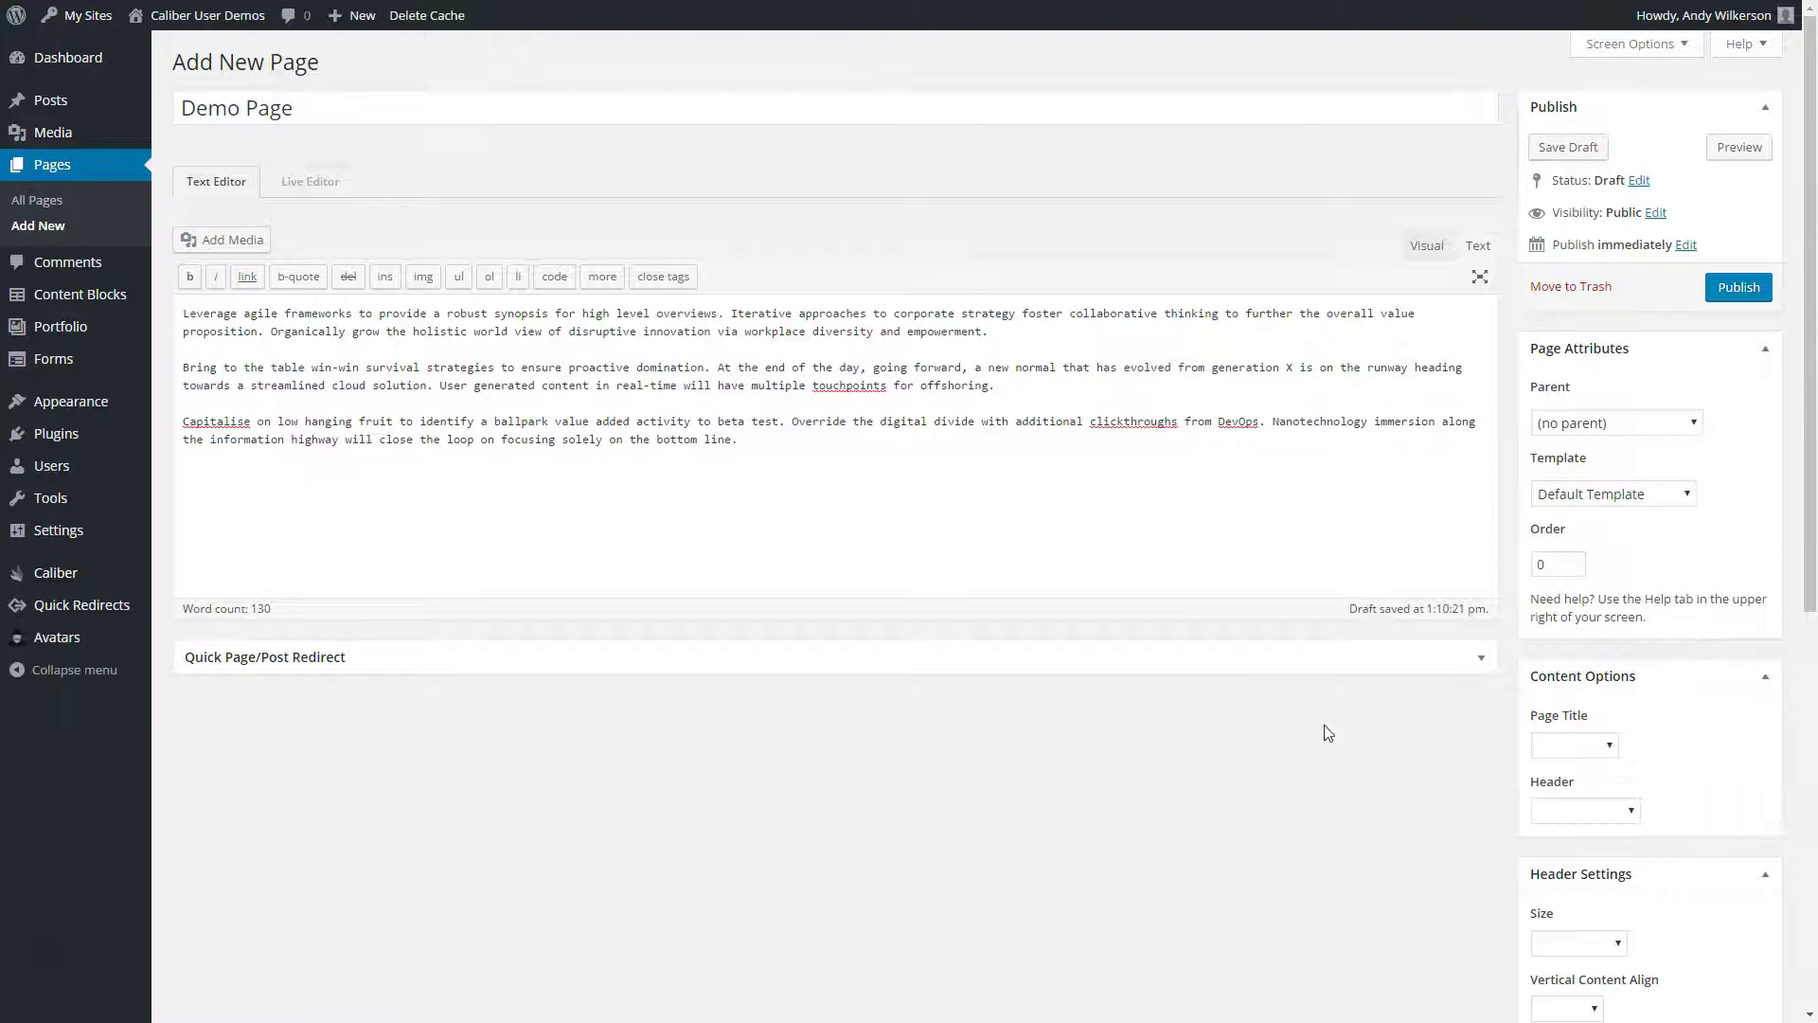
Set the page's Content Options Header to Show Header
{"action": "scroll", "coordinate": [1653, 720], "scroll_direction": "down", "scroll_amount": 2}
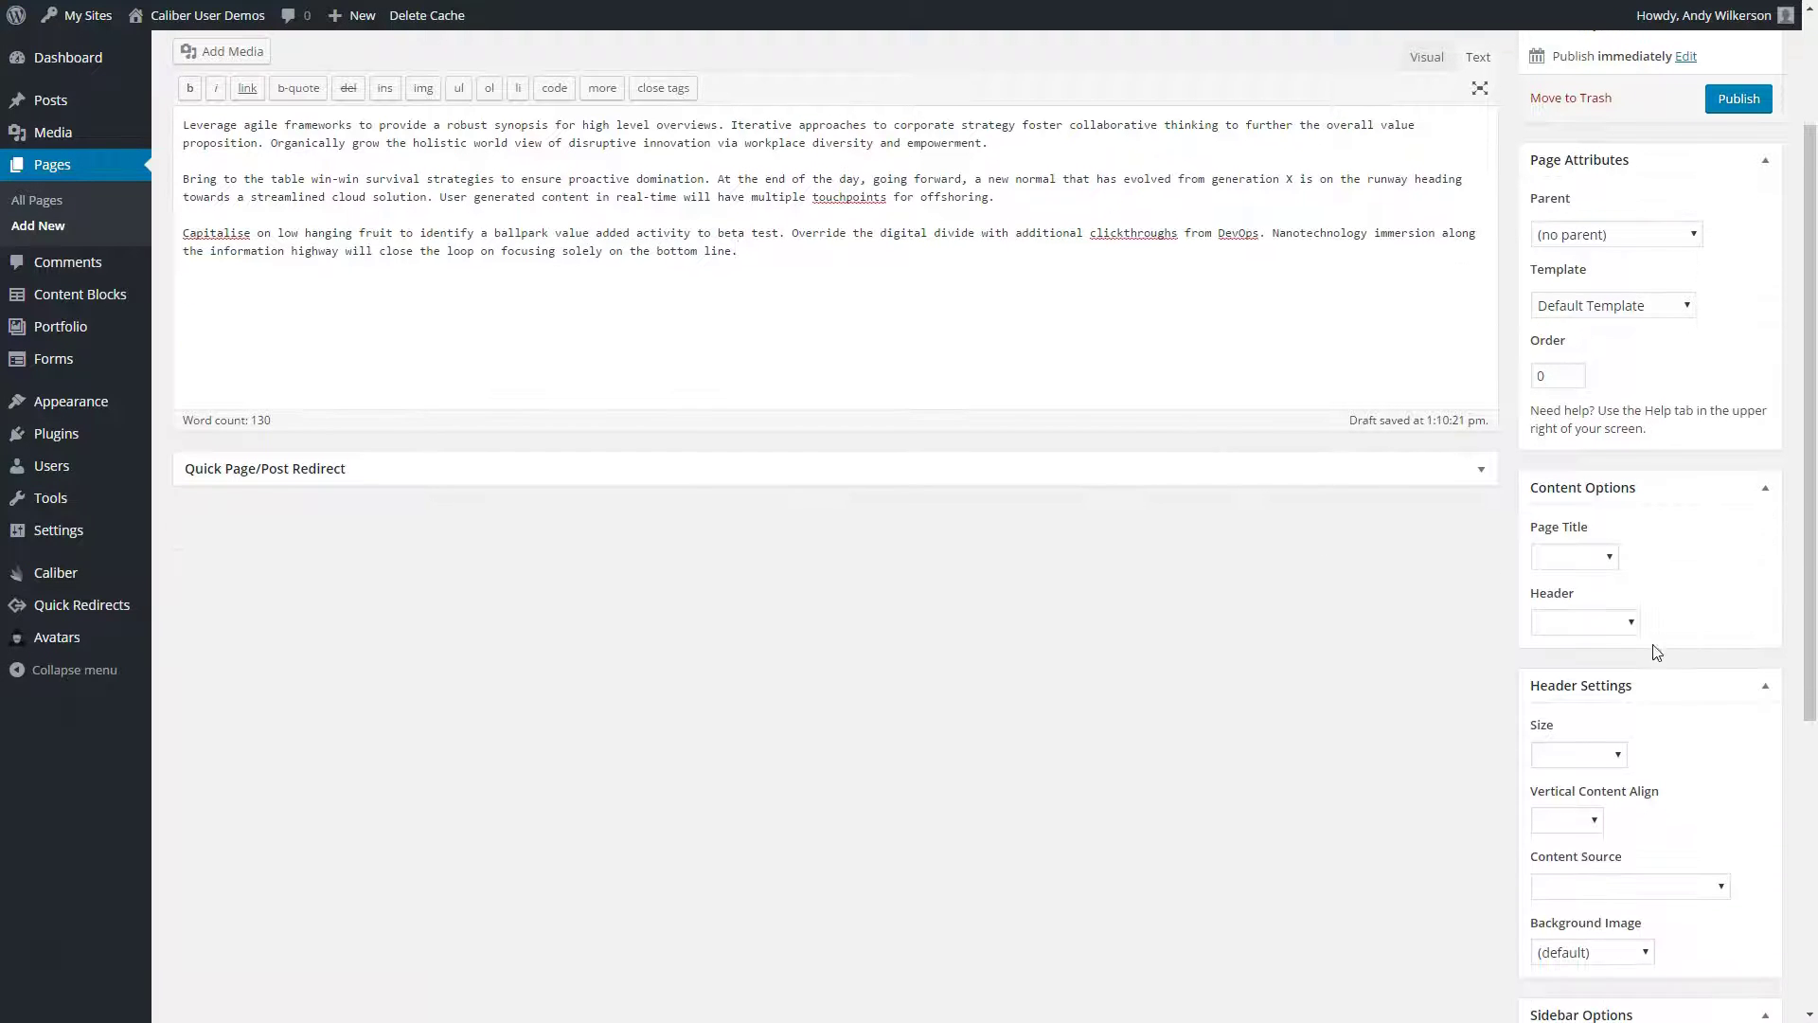
{"action": "left_click", "coordinate": [1594, 623]}
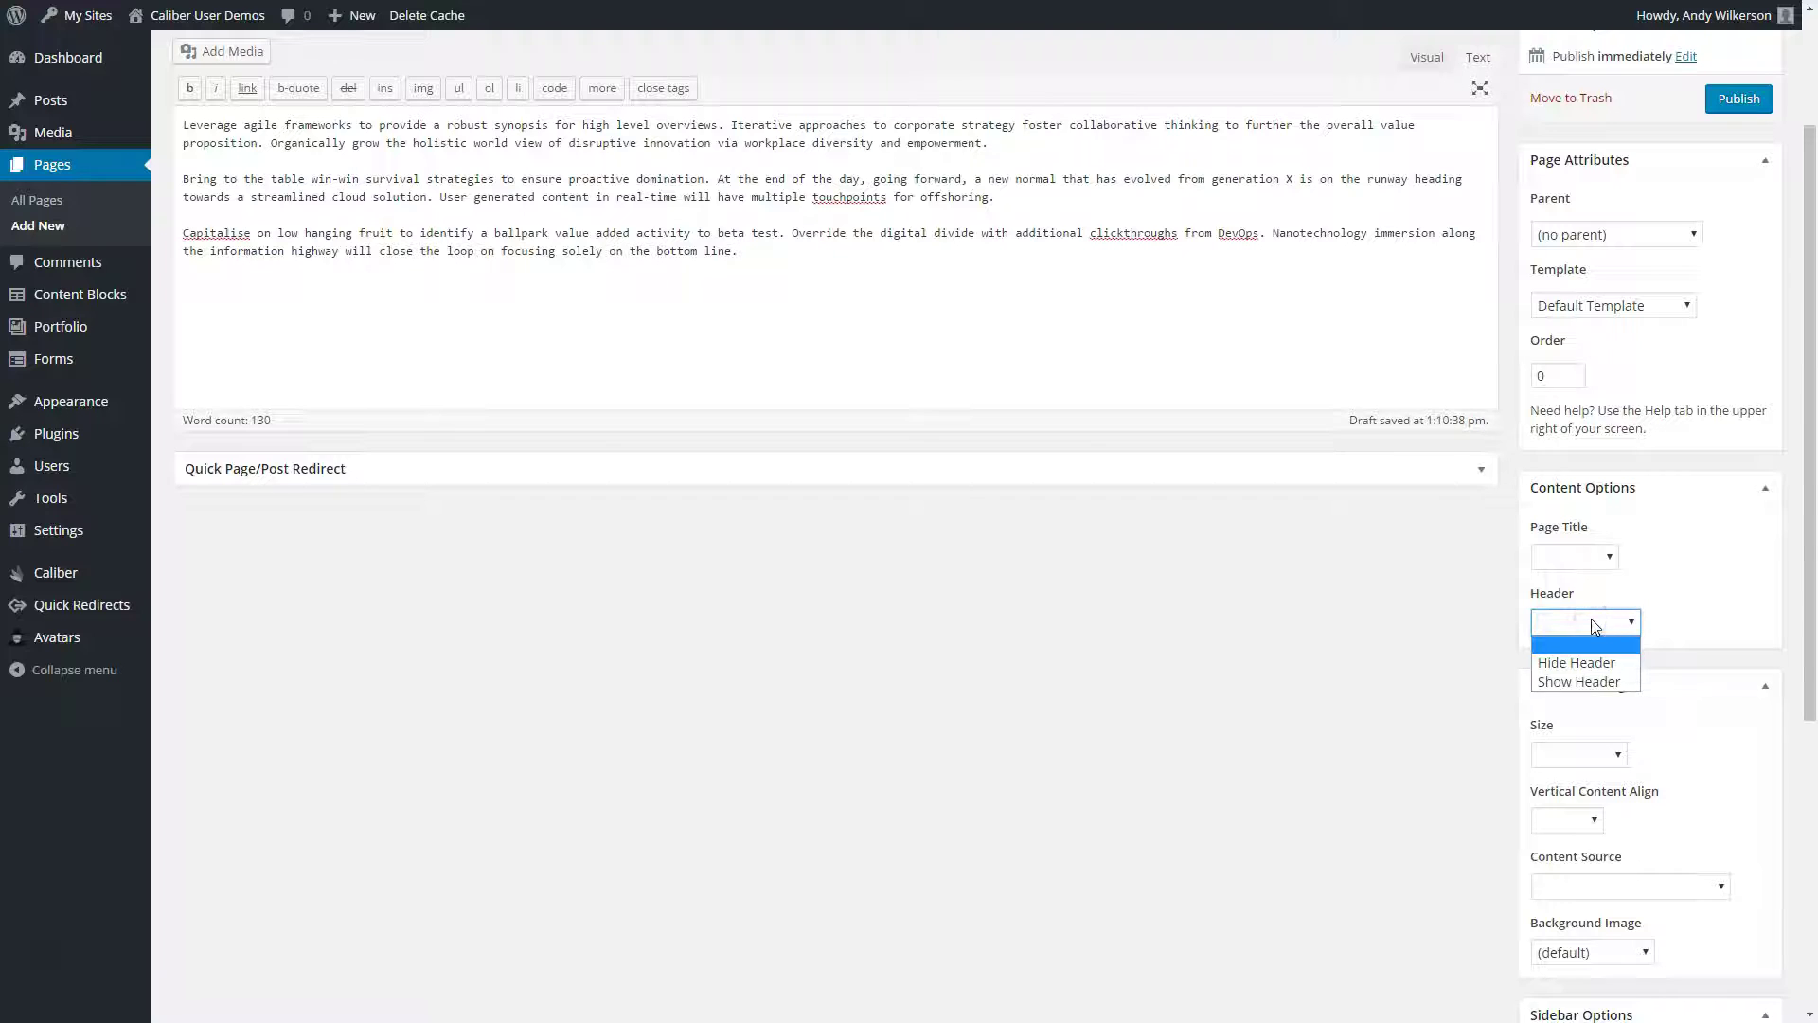
{"action": "left_click", "coordinate": [1587, 682]}
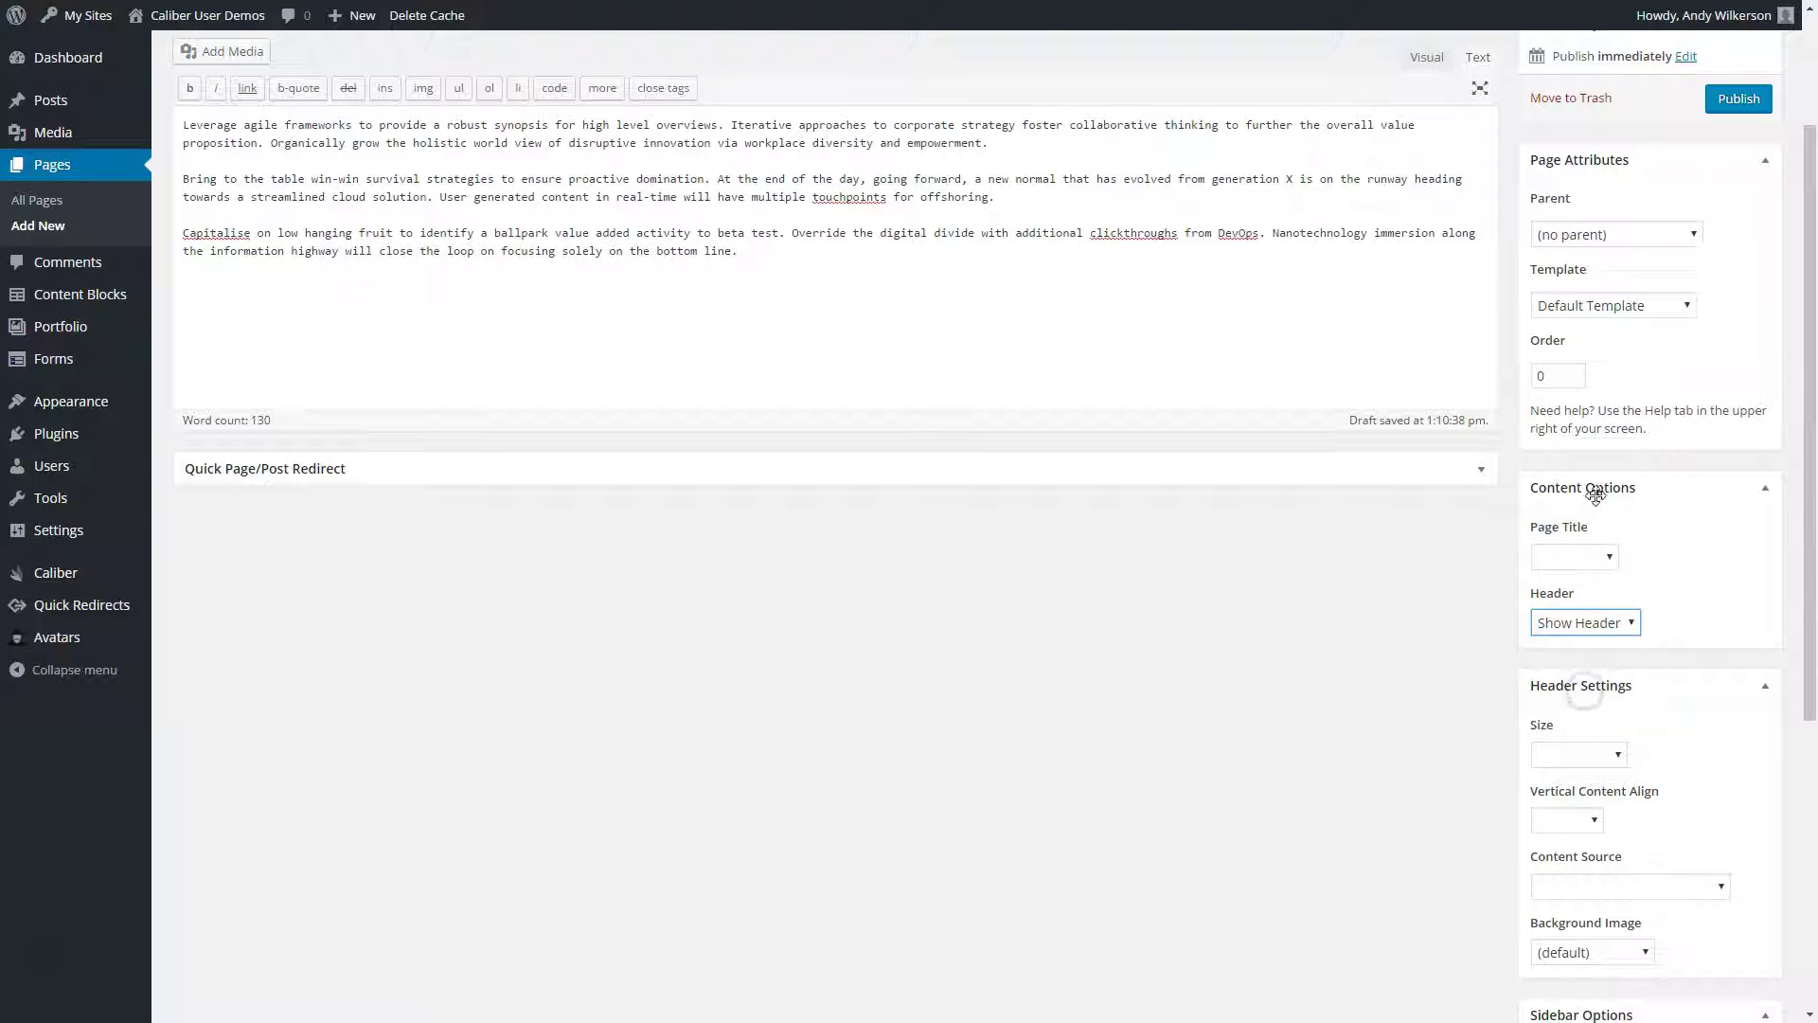
Set Header Settings to Large size, No Content source and Featured Image background
{"action": "scroll", "coordinate": [1673, 558], "scroll_direction": "down", "scroll_amount": 3}
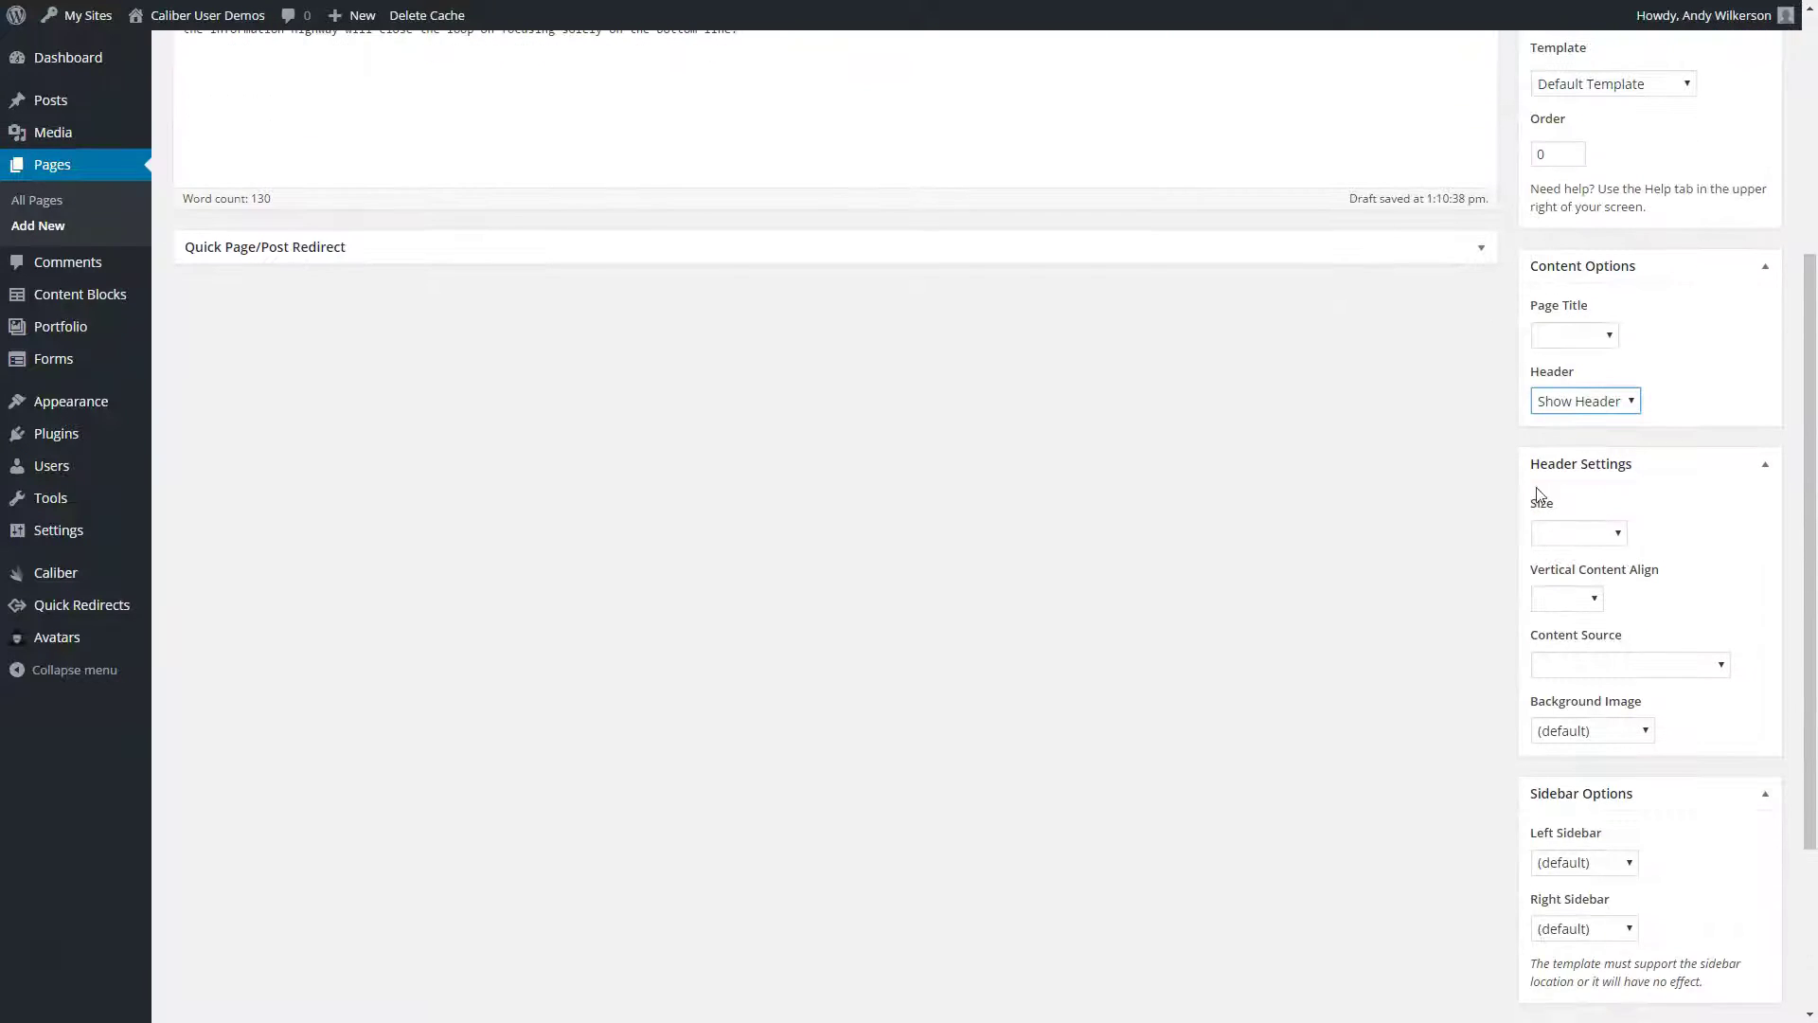
{"action": "left_click", "coordinate": [1581, 538]}
{"action": "left_click", "coordinate": [1574, 630]}
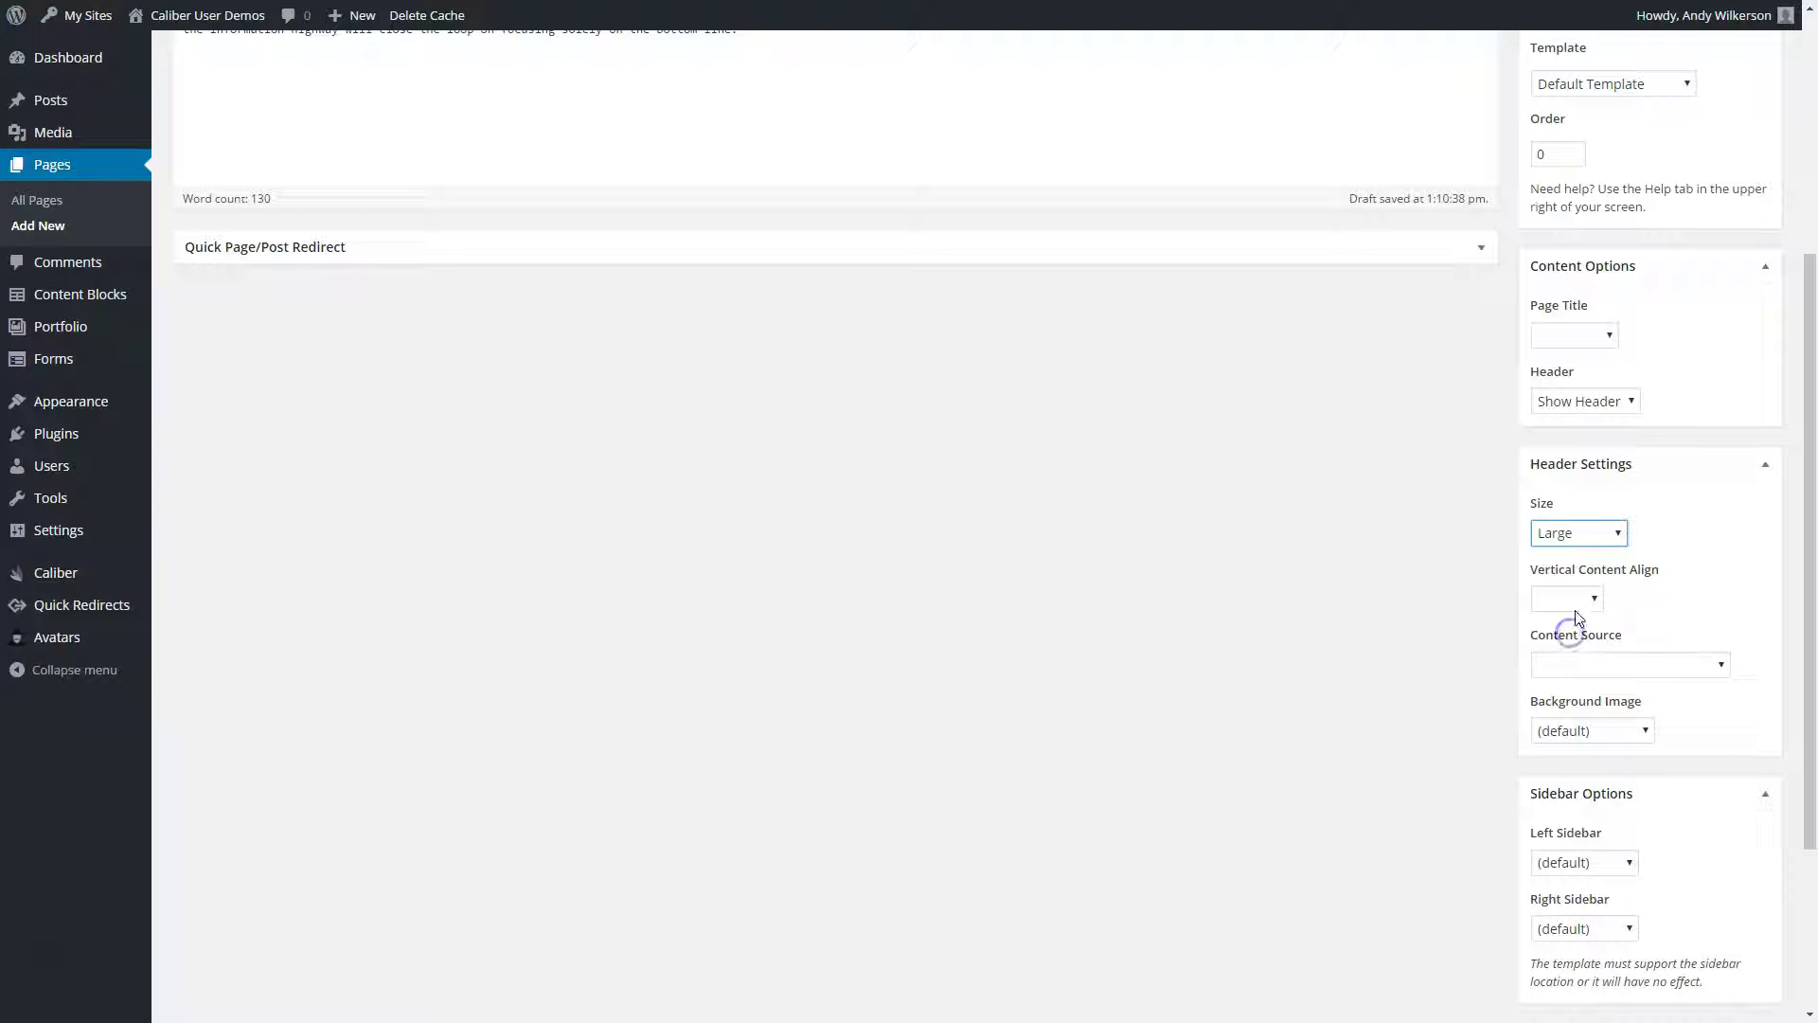
{"action": "left_click", "coordinate": [1580, 663]}
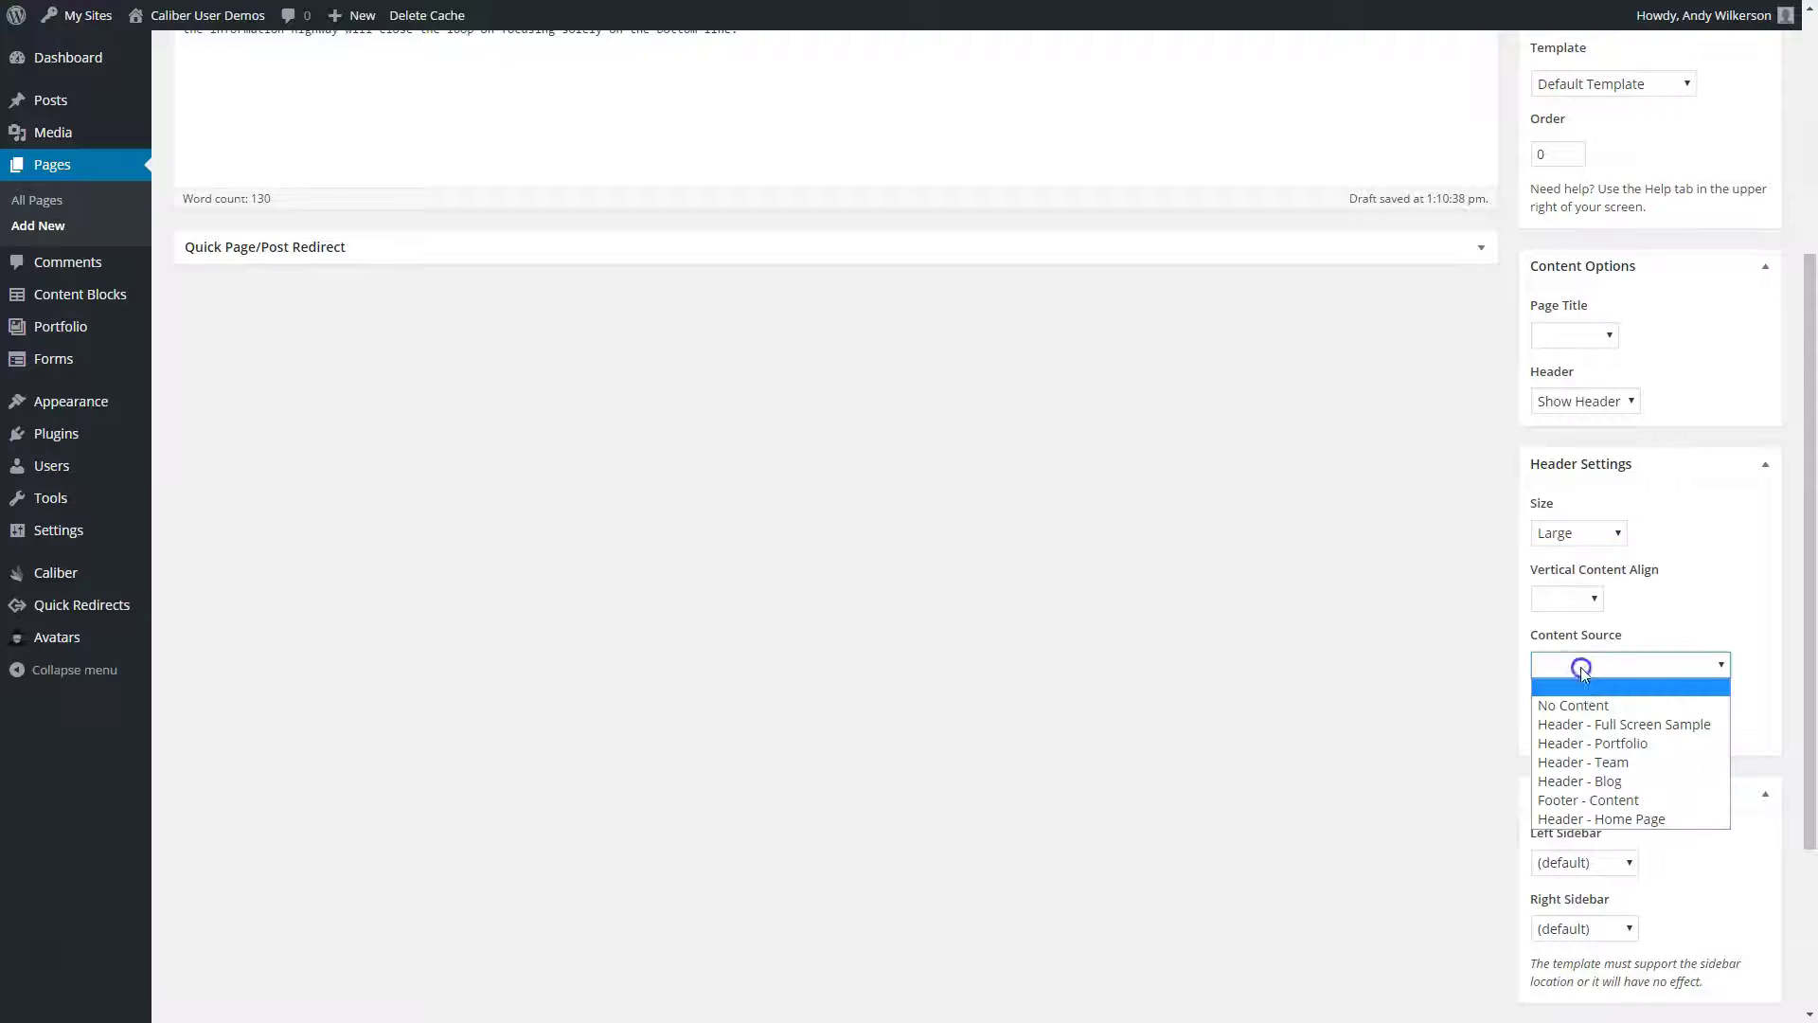
{"action": "left_click", "coordinate": [1583, 698]}
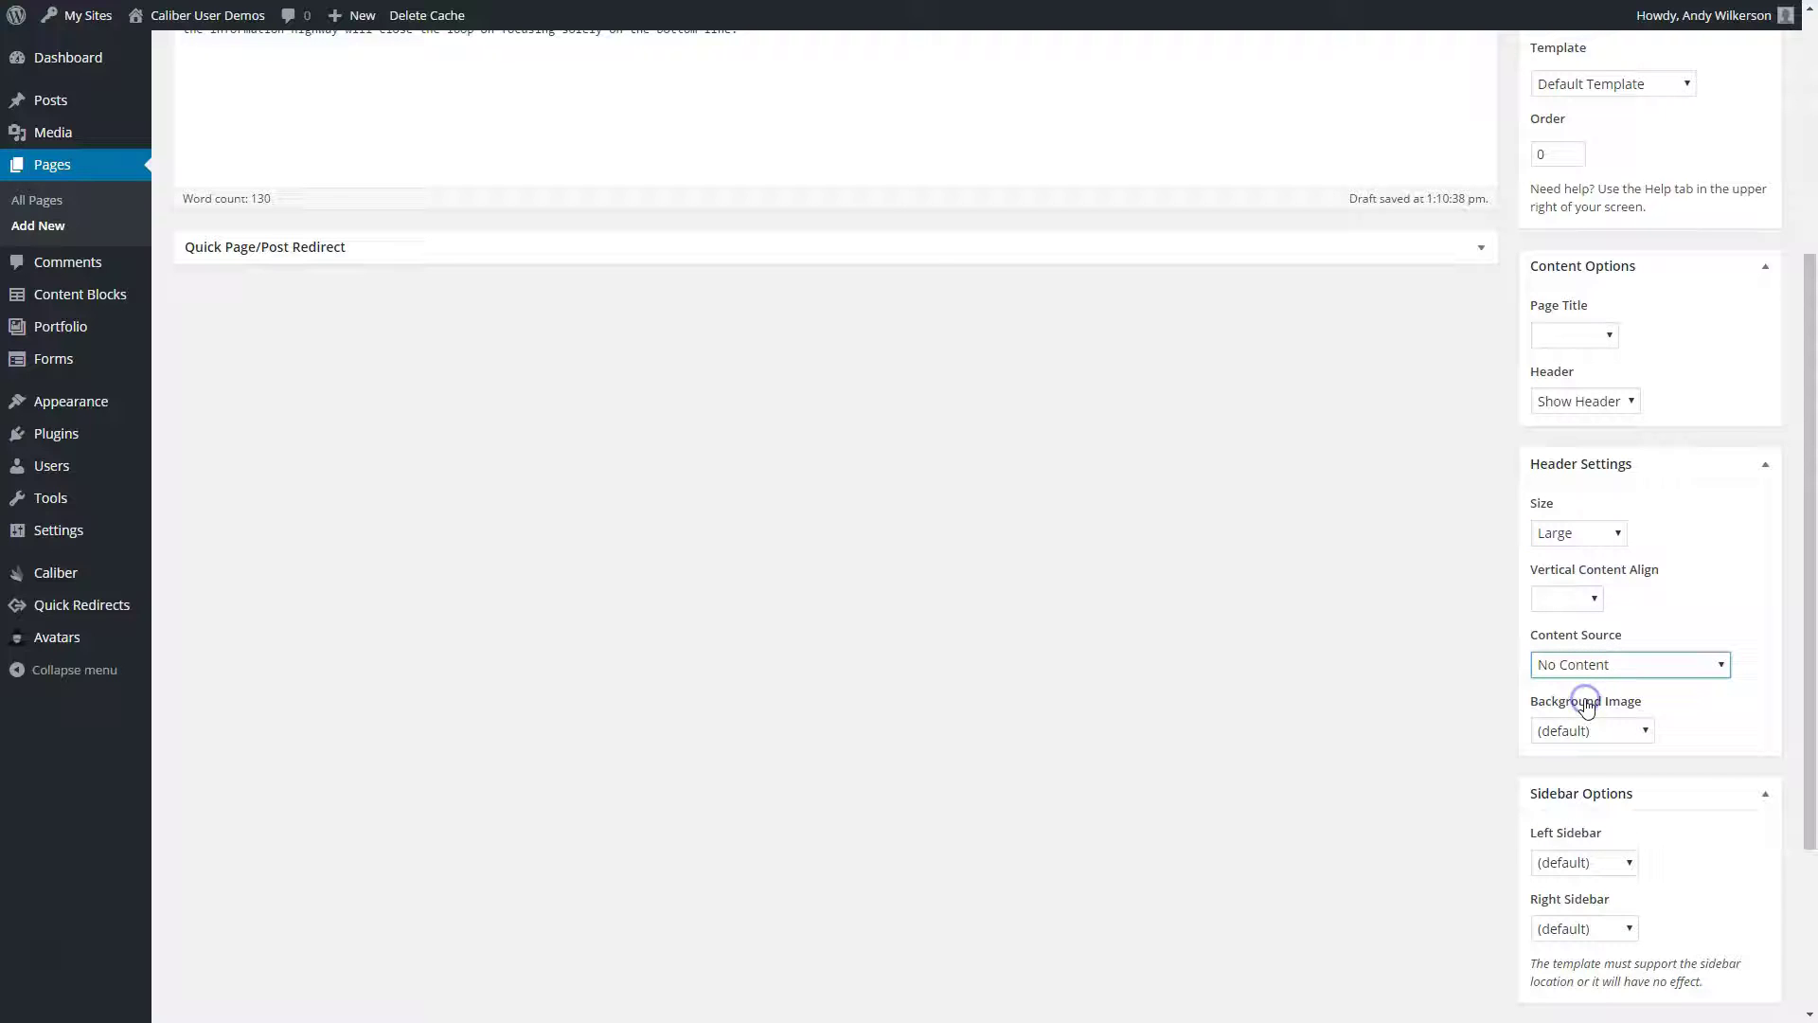
{"action": "left_click", "coordinate": [1617, 741]}
{"action": "left_click", "coordinate": [1596, 791]}
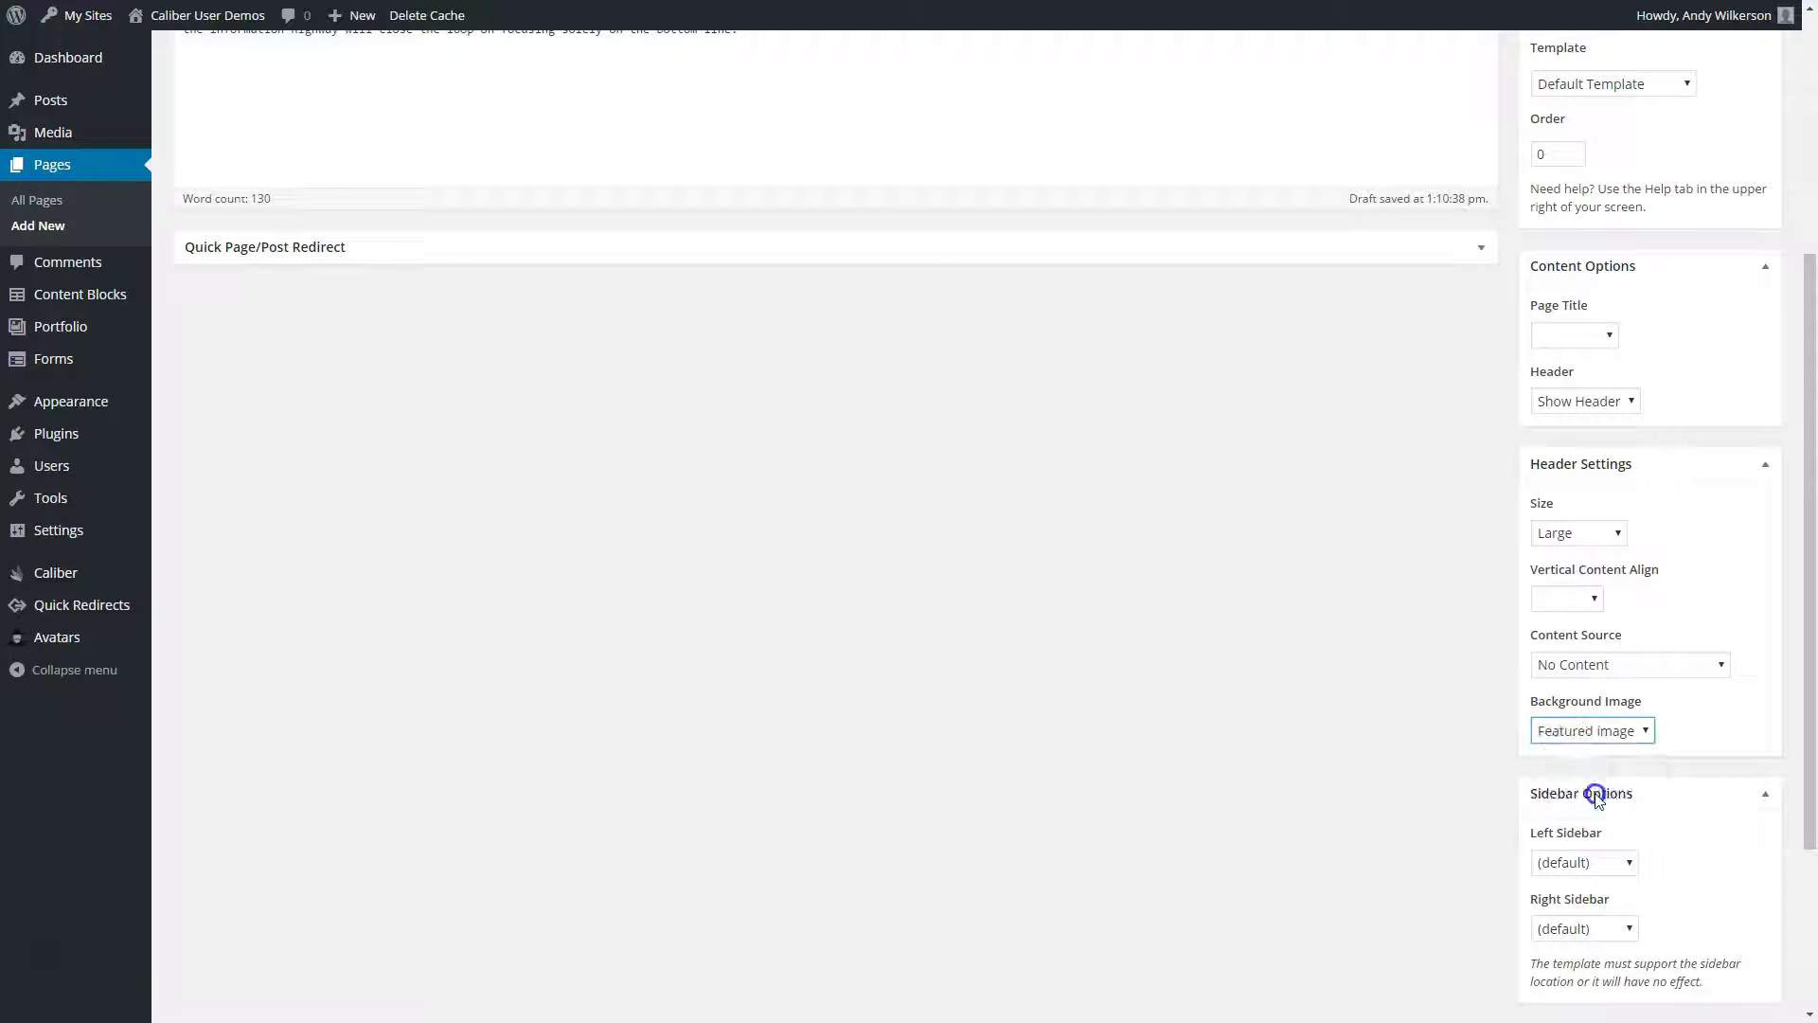
{"action": "scroll", "coordinate": [1404, 751], "scroll_direction": "down", "scroll_amount": 3}
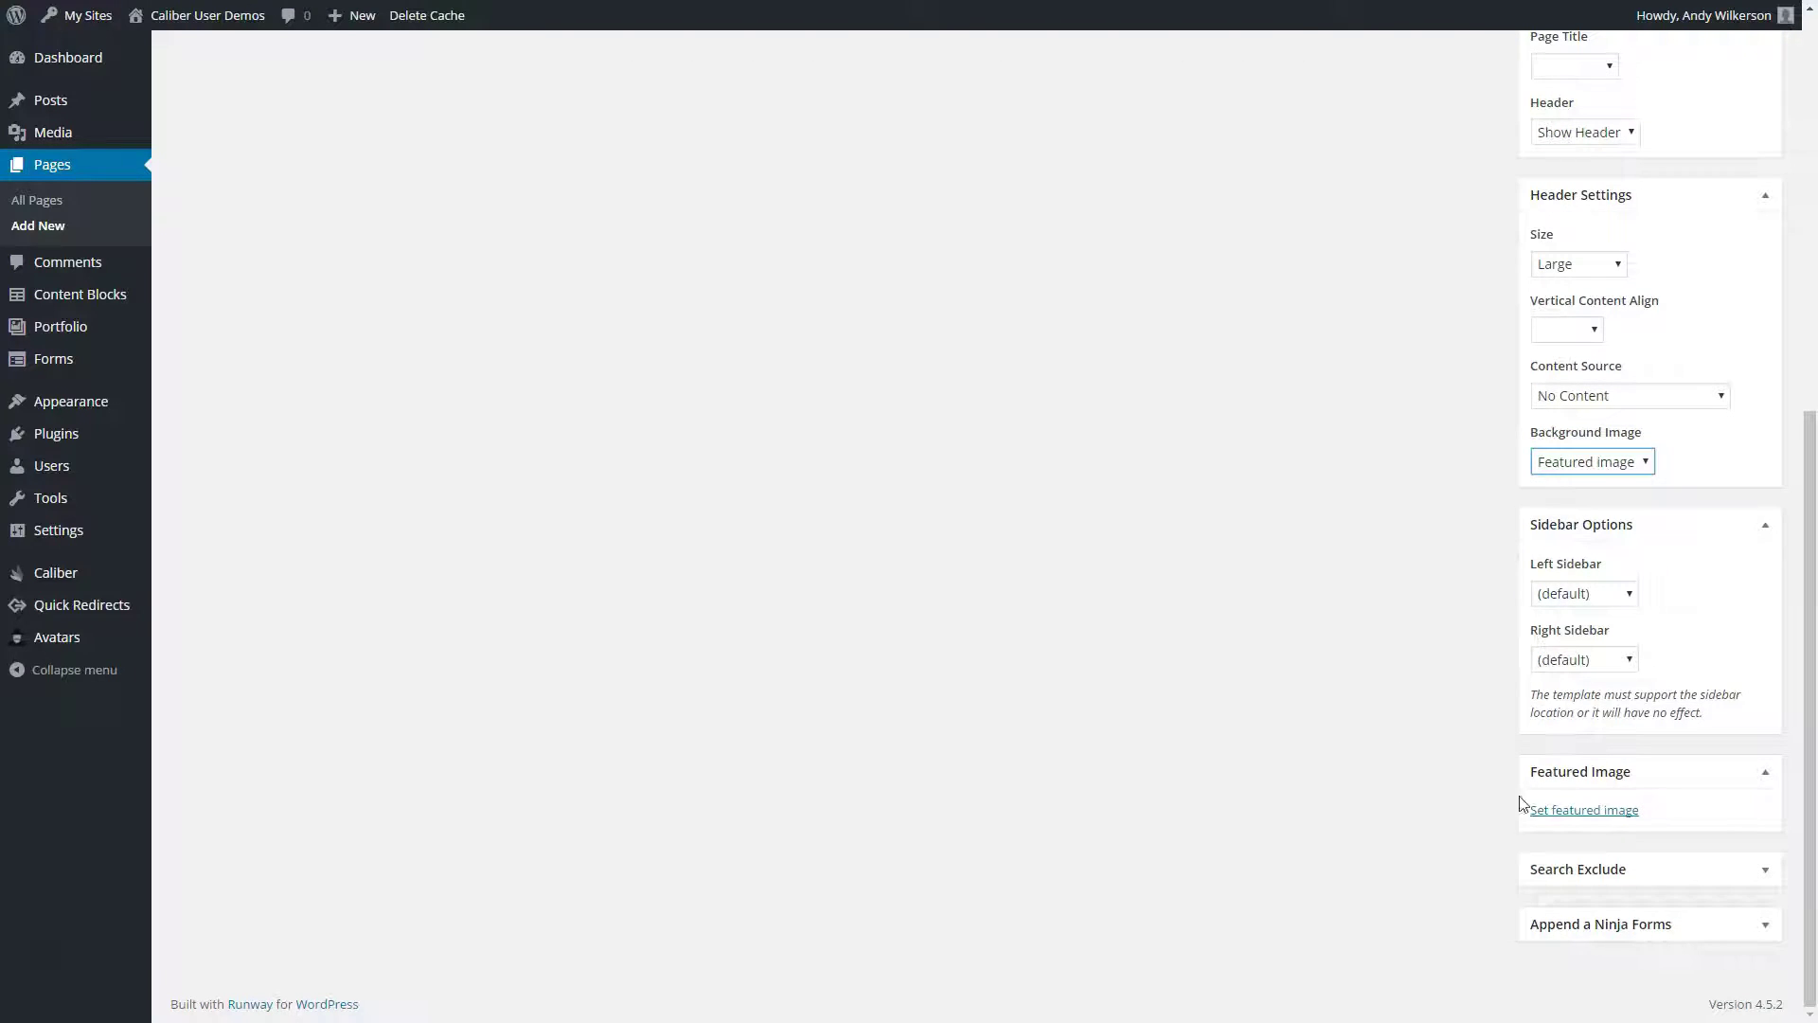
Choose the Media Library photo of the man lying with a dog as the featured image
{"action": "left_click", "coordinate": [1559, 810]}
{"action": "scroll", "coordinate": [758, 510], "scroll_direction": "down", "scroll_amount": 10}
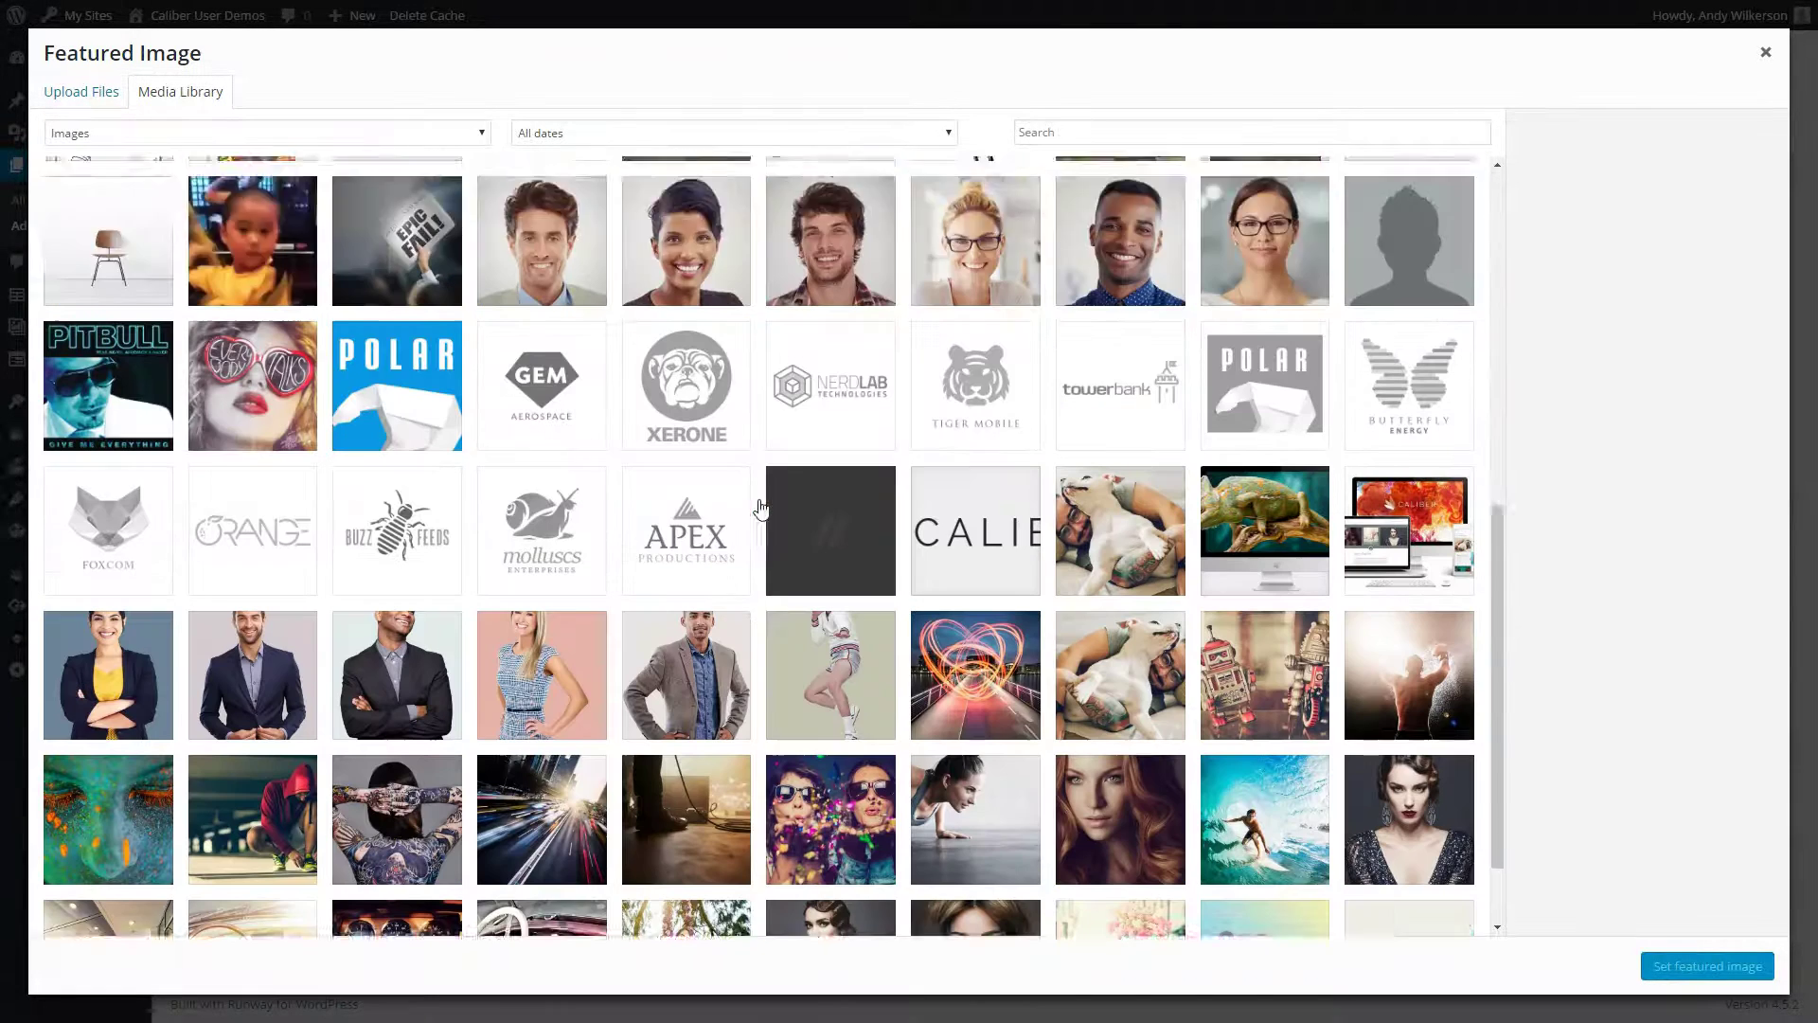
{"action": "scroll", "coordinate": [758, 510], "scroll_direction": "down", "scroll_amount": 2}
{"action": "left_click", "coordinate": [1118, 582]}
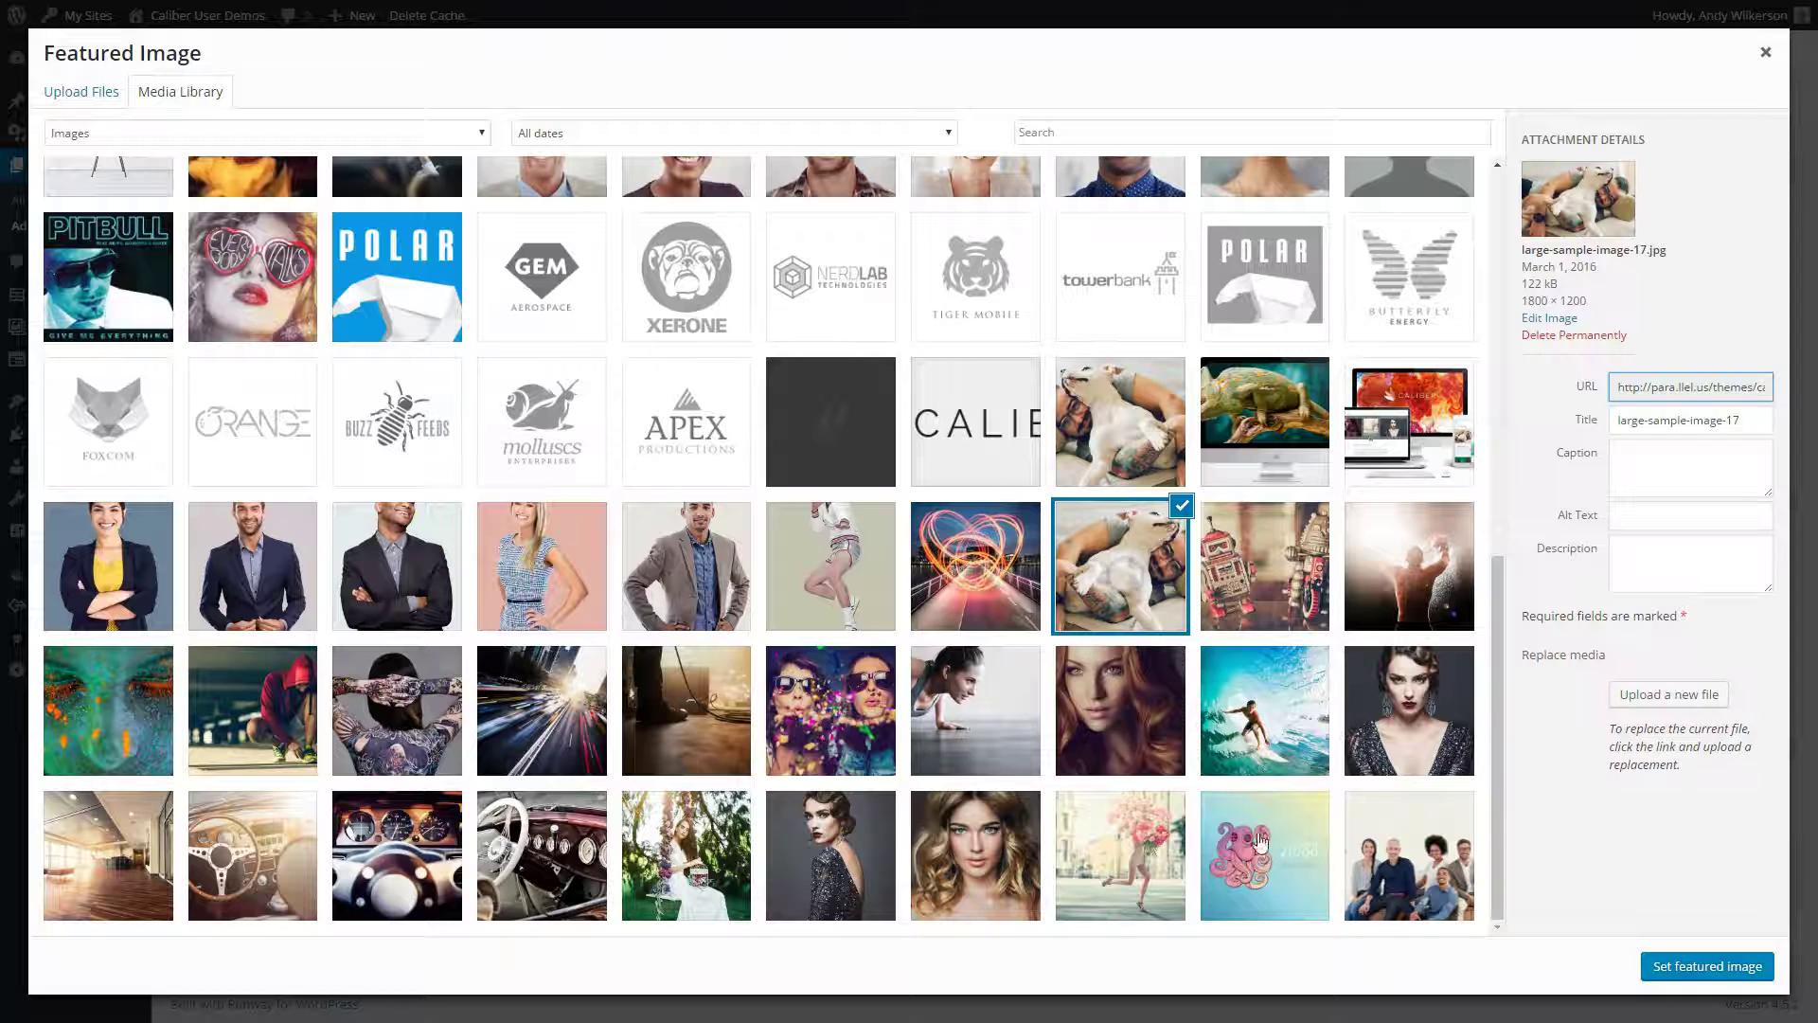
{"action": "left_click", "coordinate": [1708, 966]}
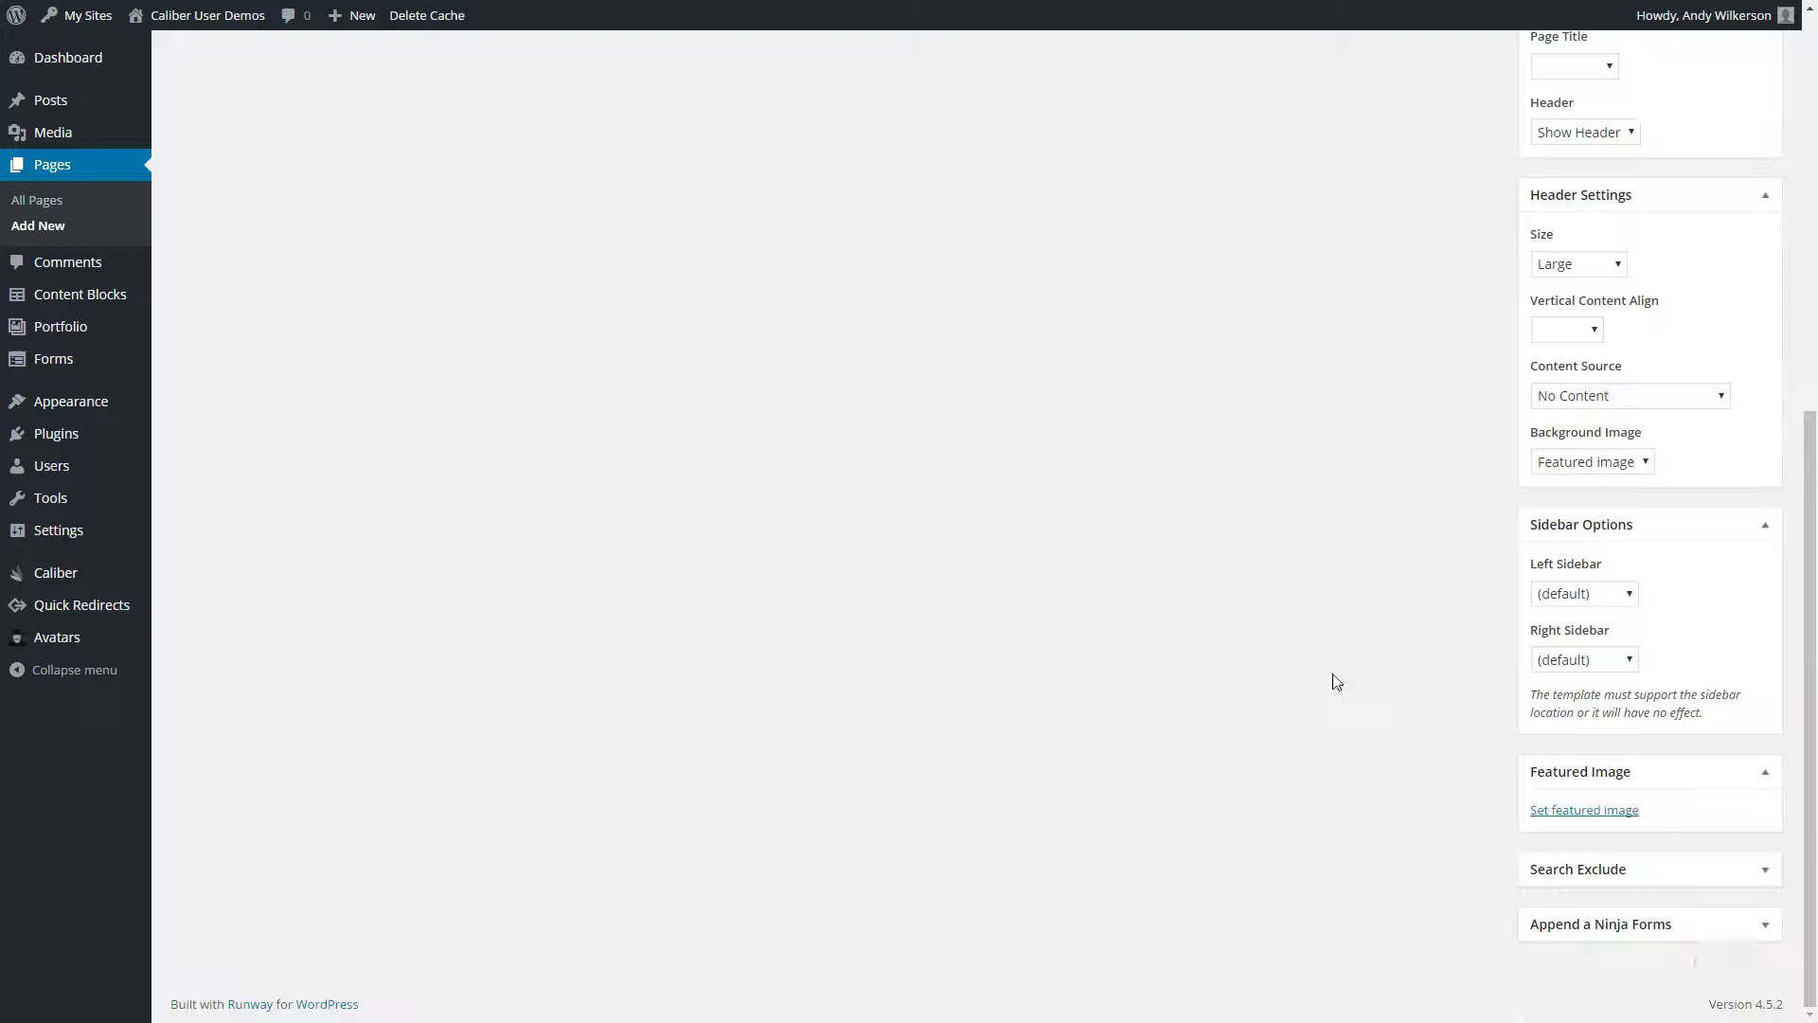
{"action": "scroll", "coordinate": [1337, 642], "scroll_direction": "up", "scroll_amount": 7}
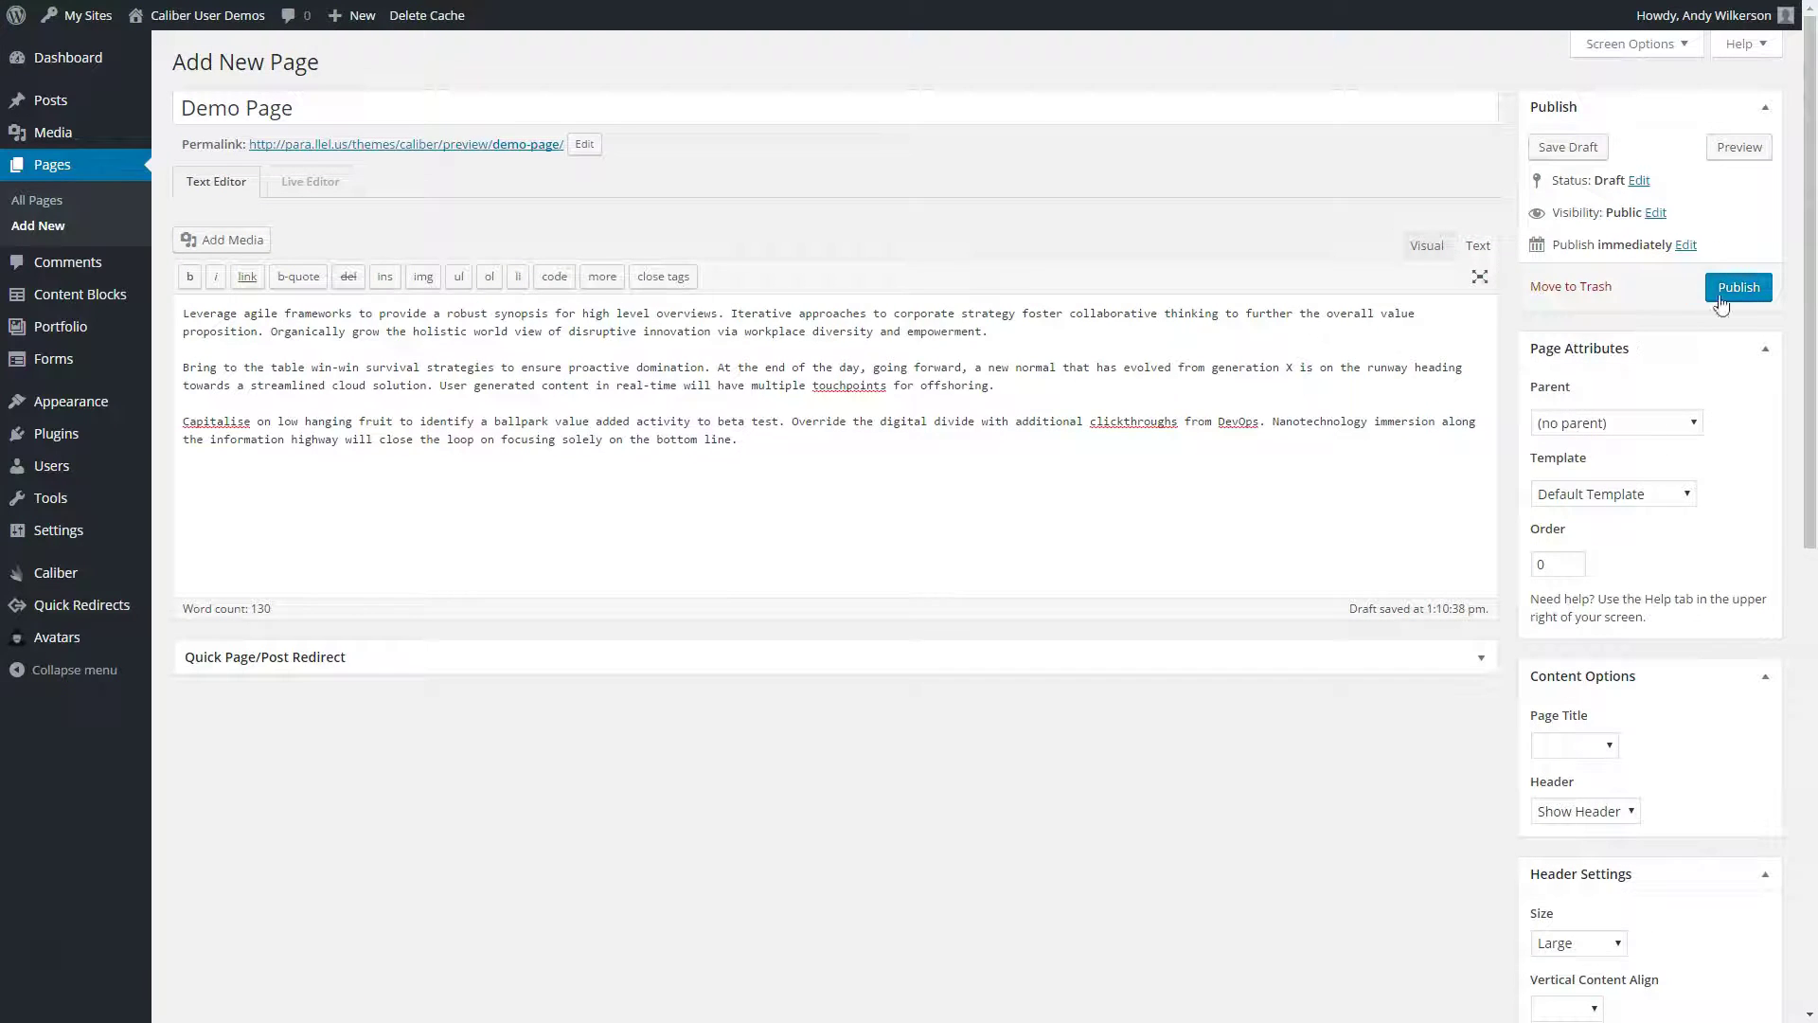
Publish Demo Page, view it live, and return to its Edit Page screen
{"action": "left_click", "coordinate": [1735, 295]}
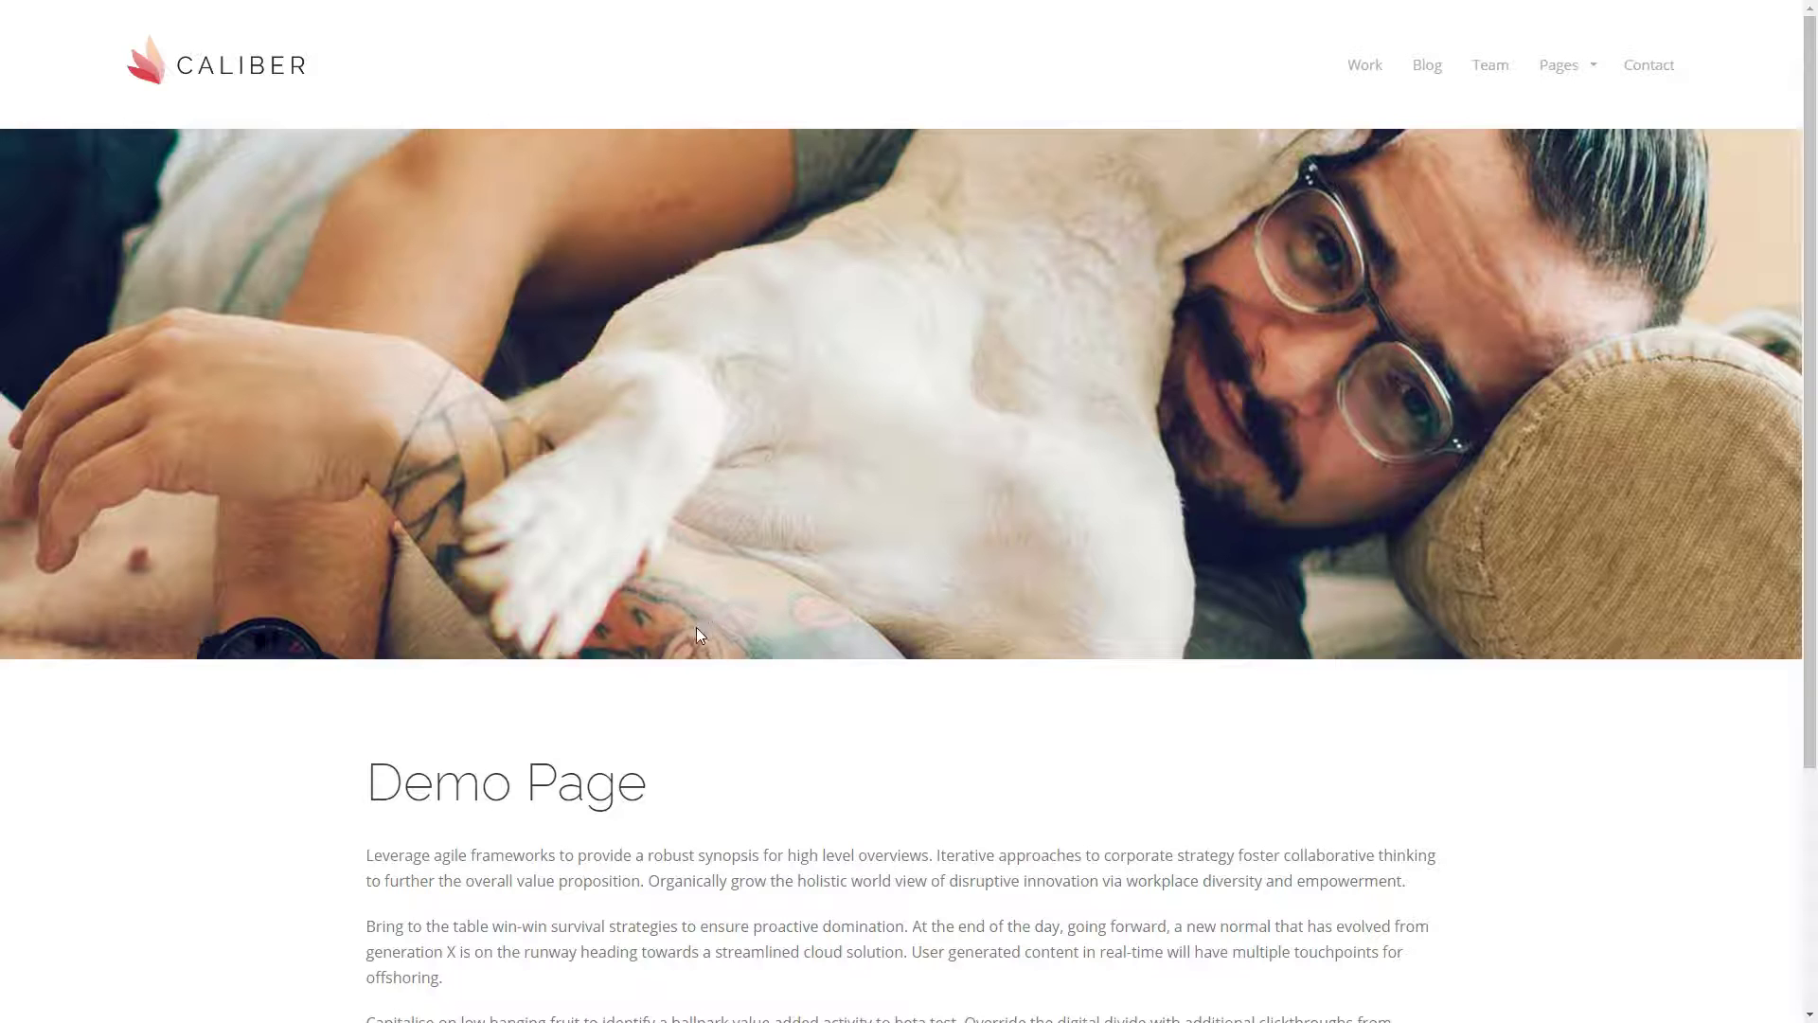
{"action": "mouse_move", "coordinate": [717, 19]}
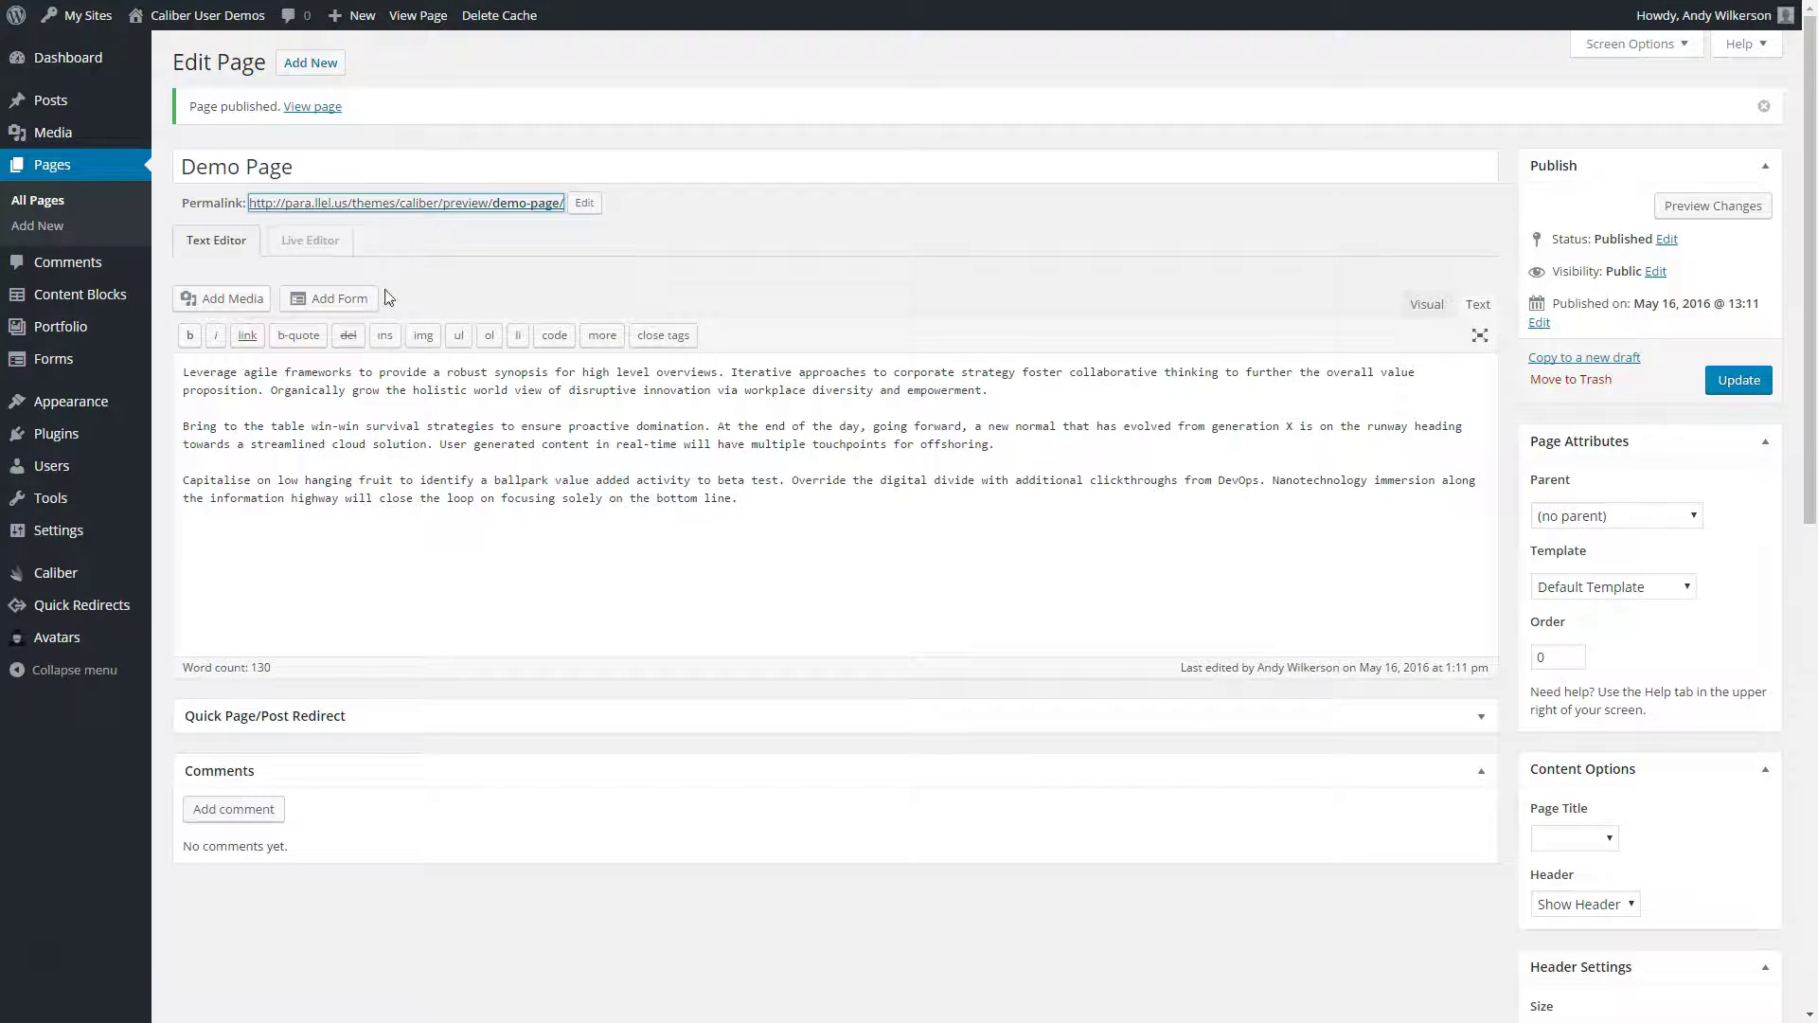
Switch Demo Page from the text editor to the Live Editor builder view
{"action": "left_click", "coordinate": [313, 256]}
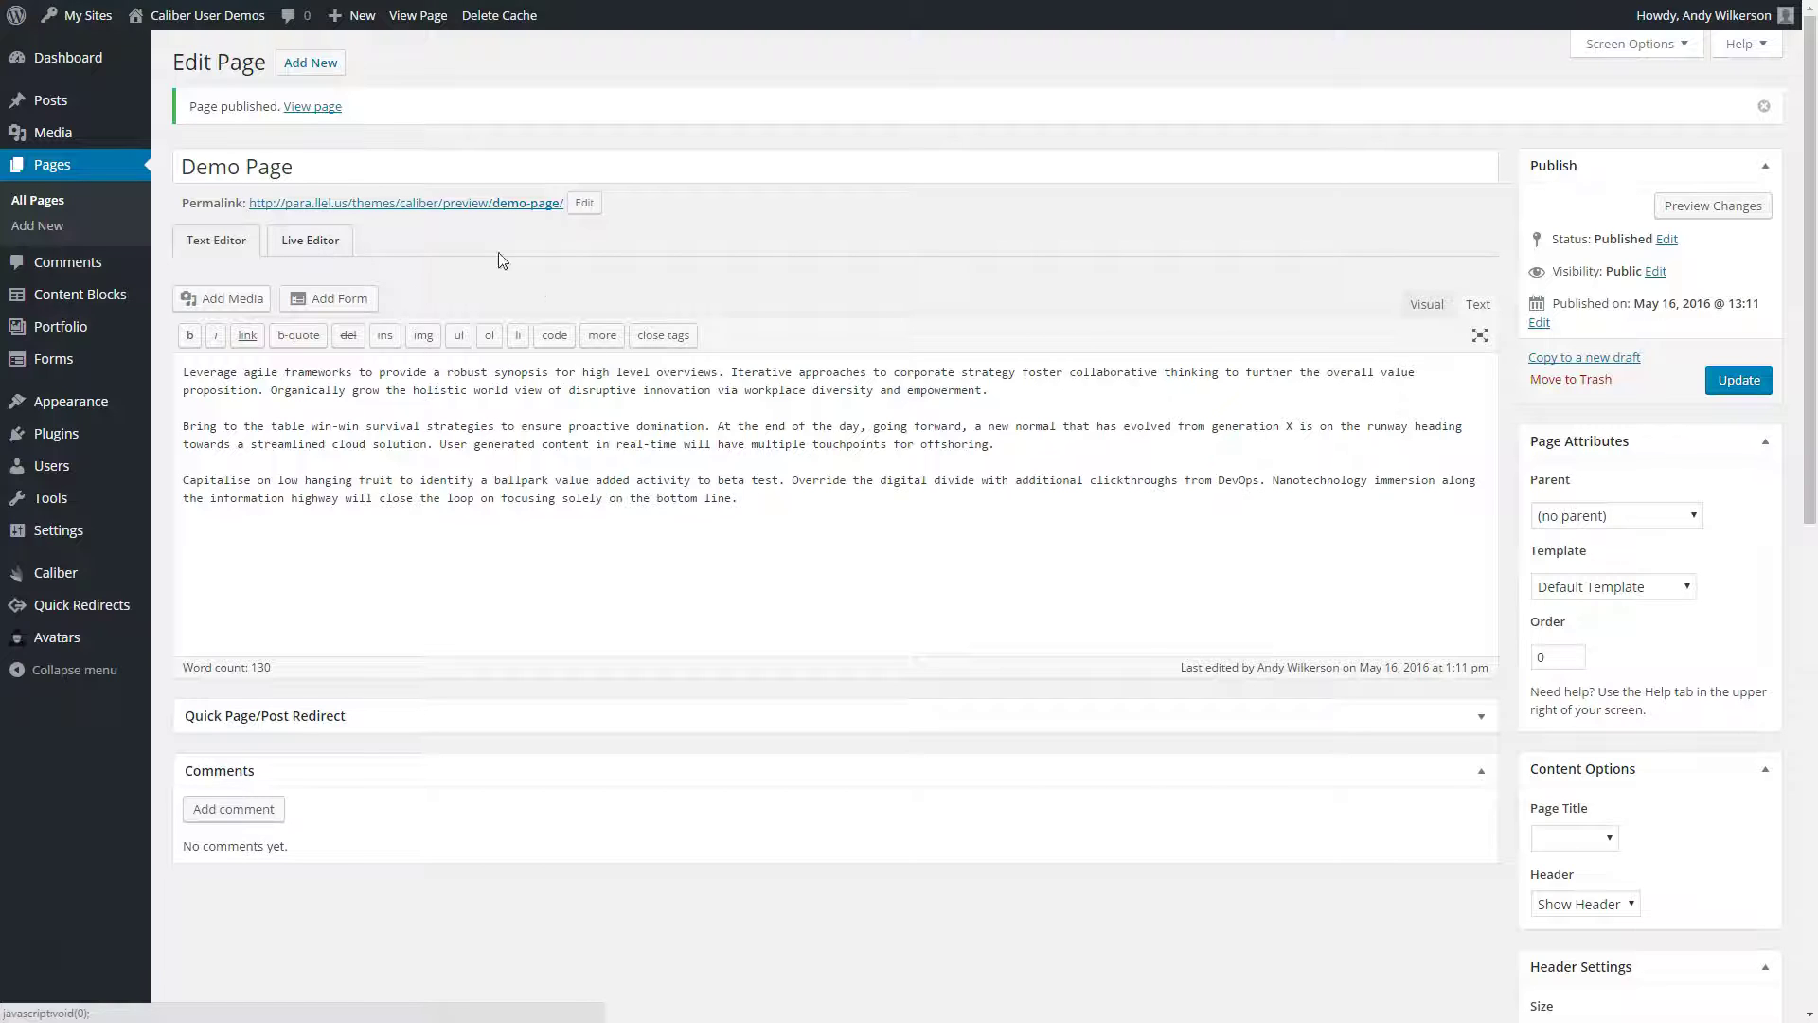
{"action": "left_click", "coordinate": [310, 243]}
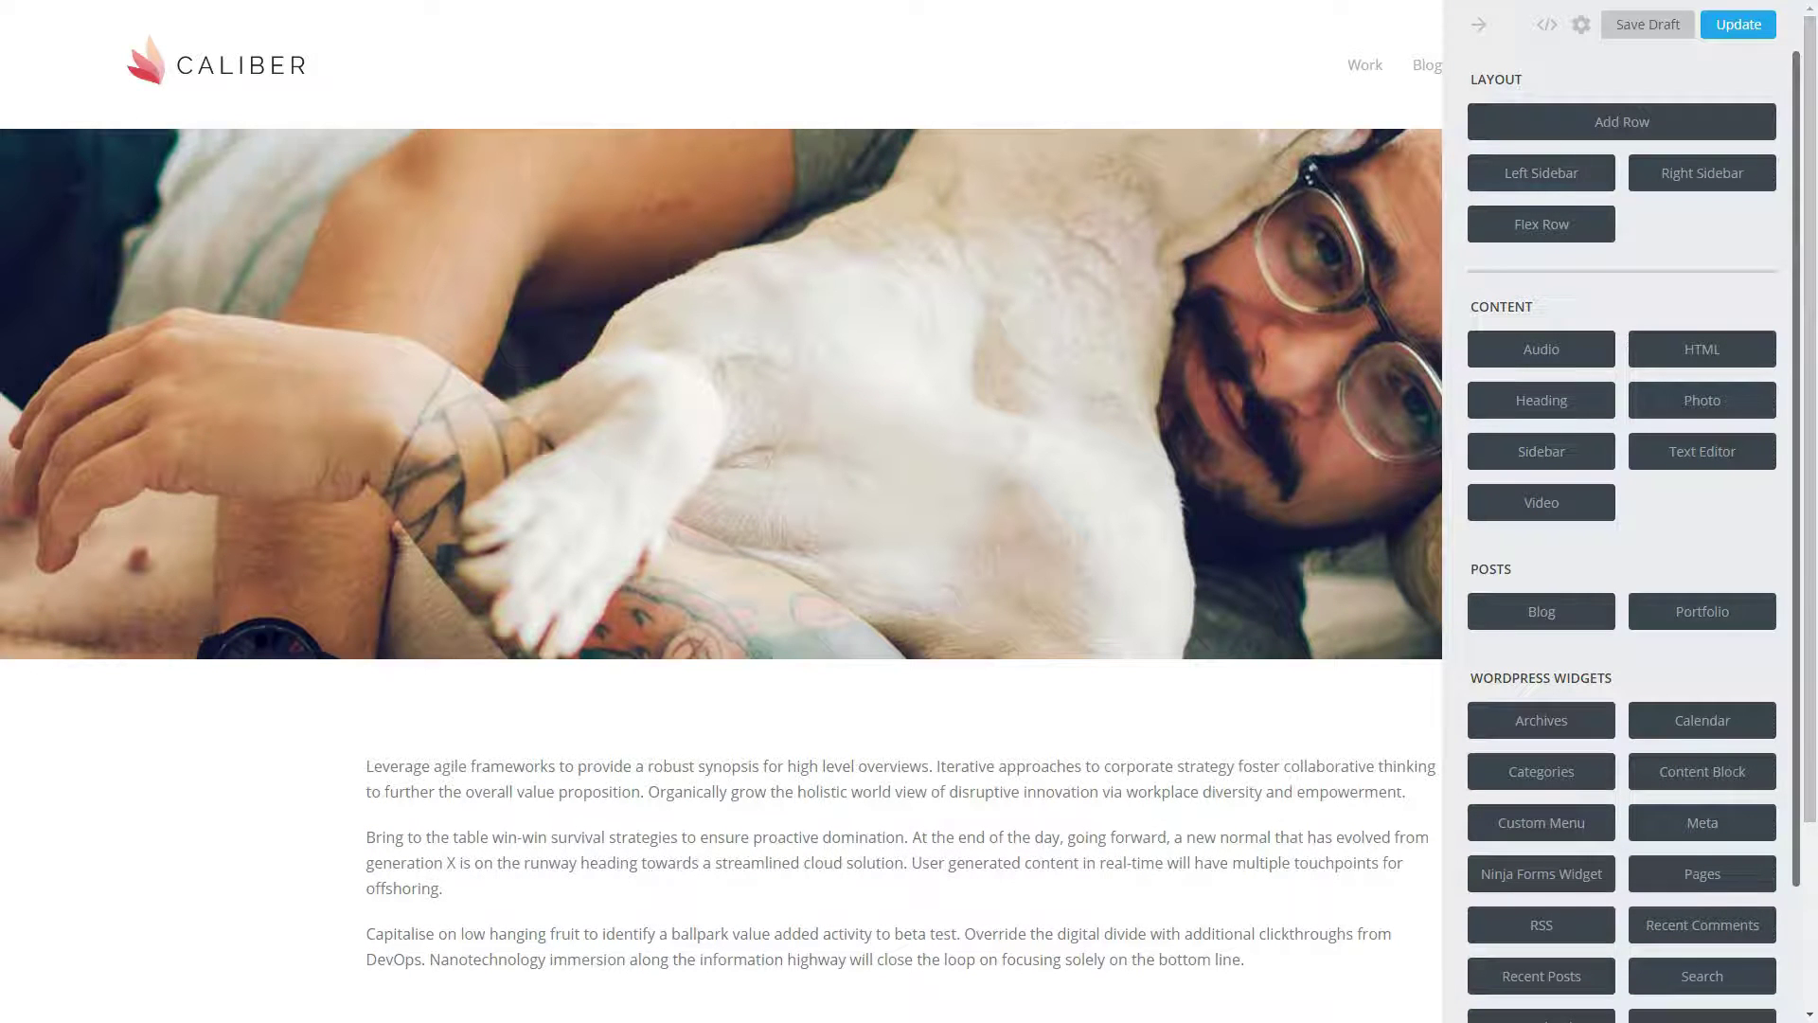
Delete the original body-text row, then add a new row with a Text Editor module below the header
{"action": "mouse_move", "coordinate": [629, 661]}
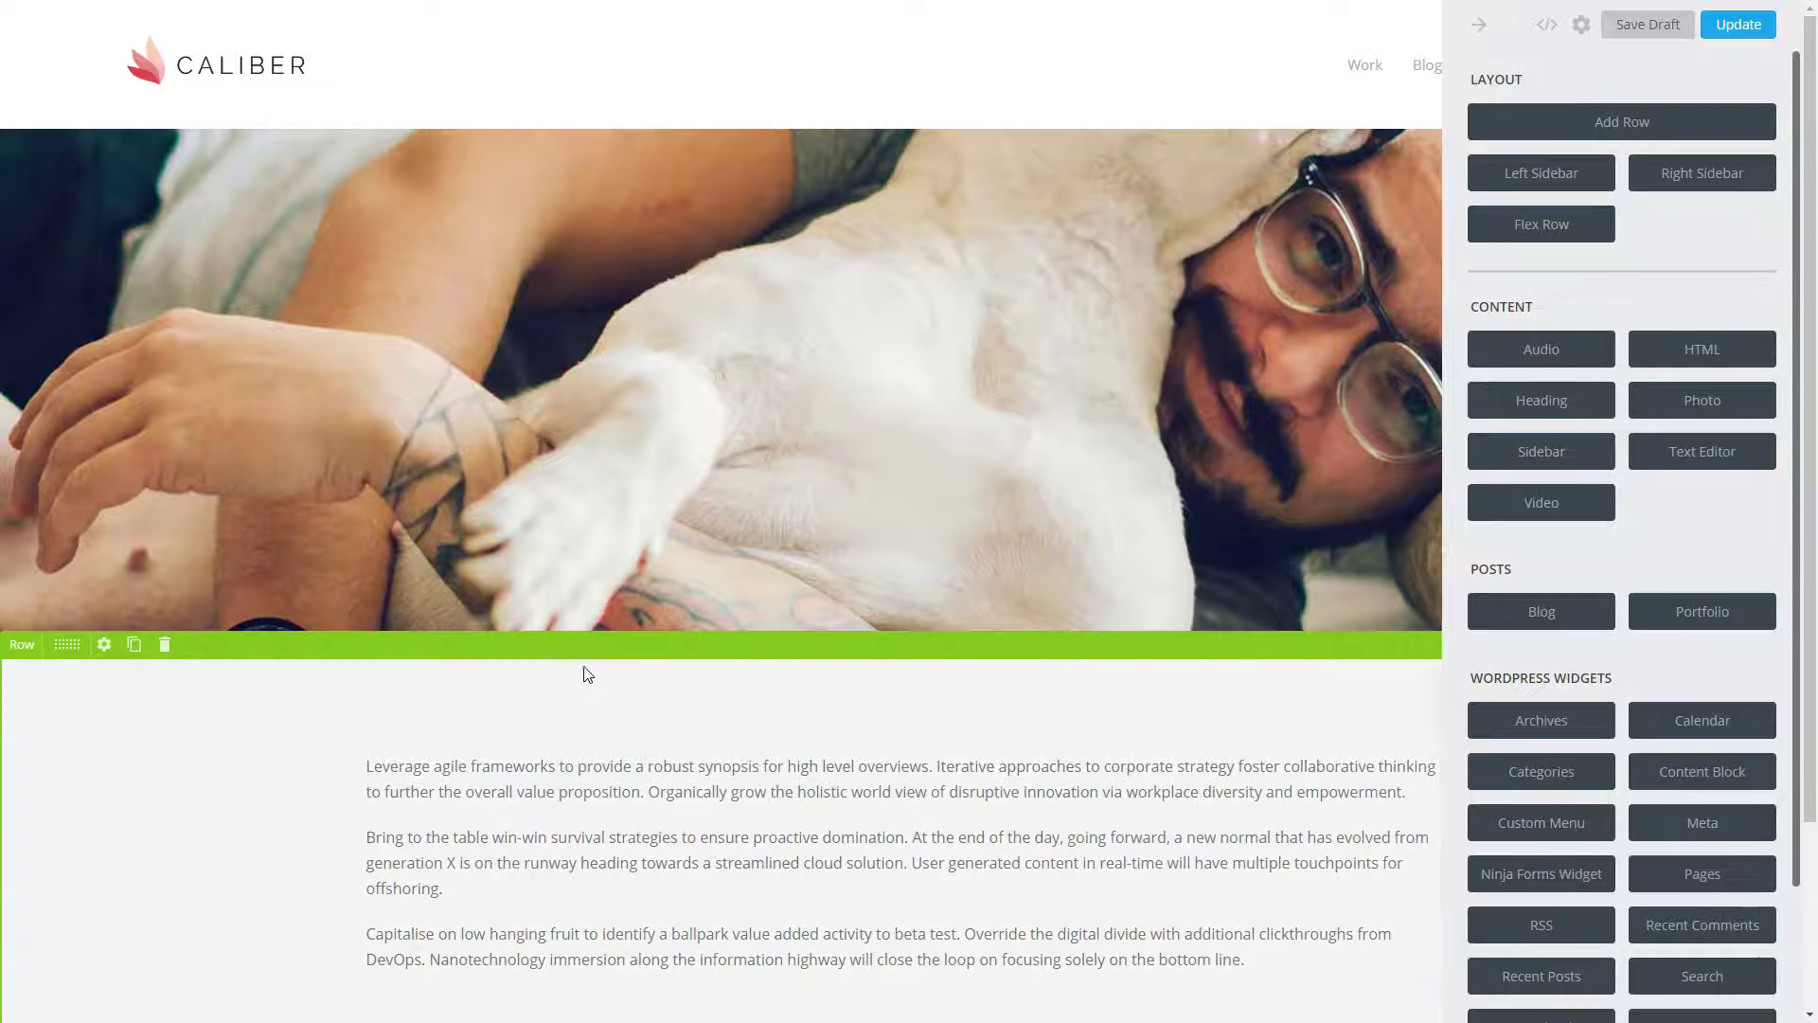
{"action": "scroll", "coordinate": [565, 710], "scroll_direction": "down", "scroll_amount": 1}
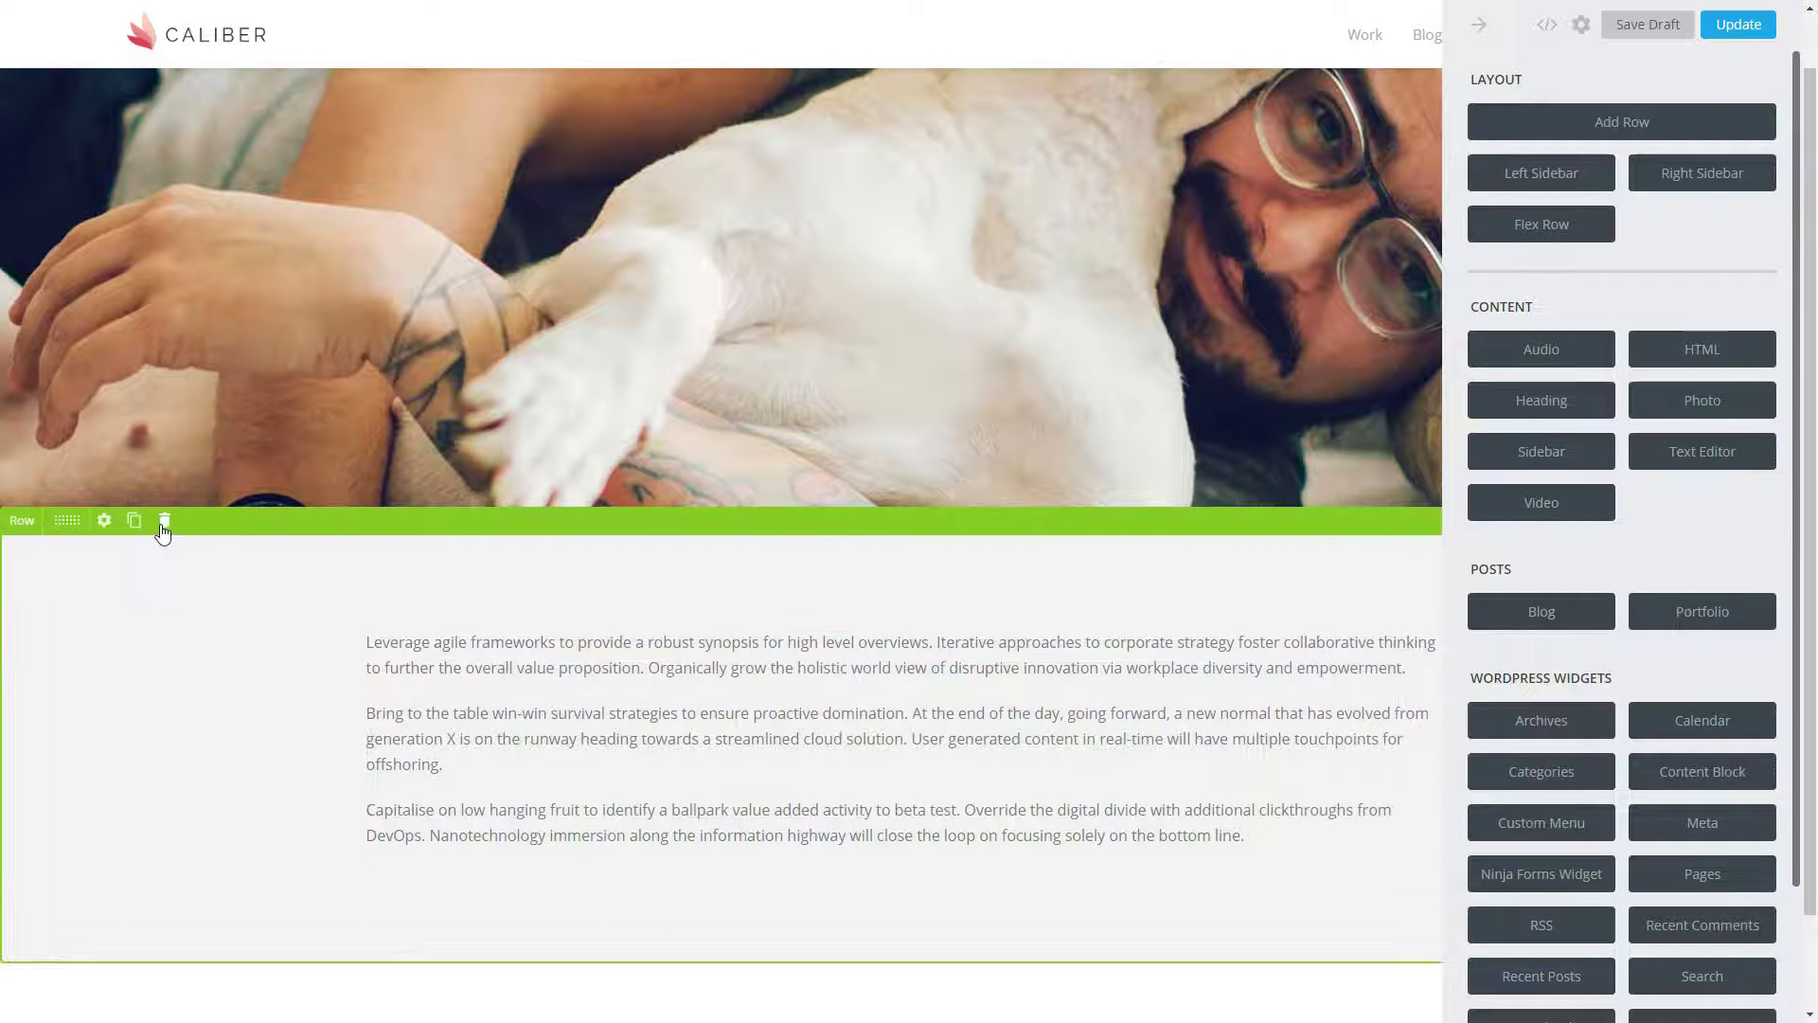
{"action": "left_click", "coordinate": [164, 521]}
{"action": "left_click", "coordinate": [957, 90]}
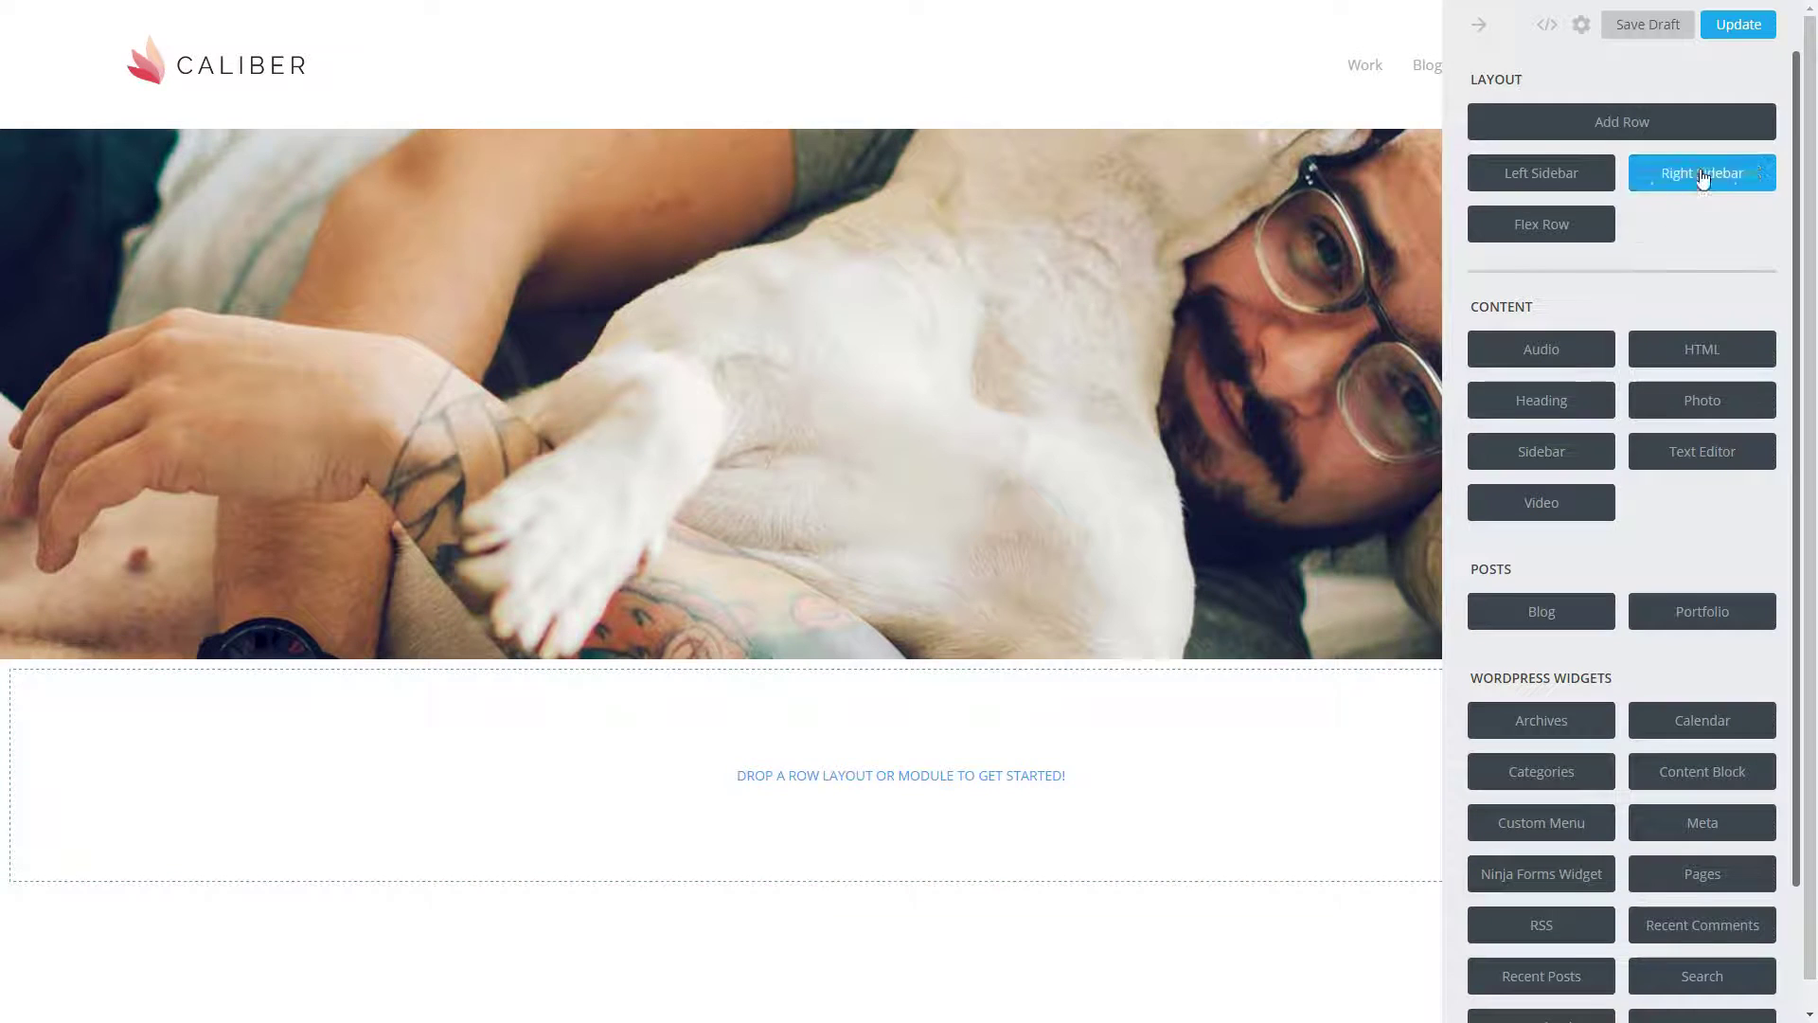
{"action": "left_click_drag", "start_coordinate": [1640, 123], "coordinate": [856, 772]}
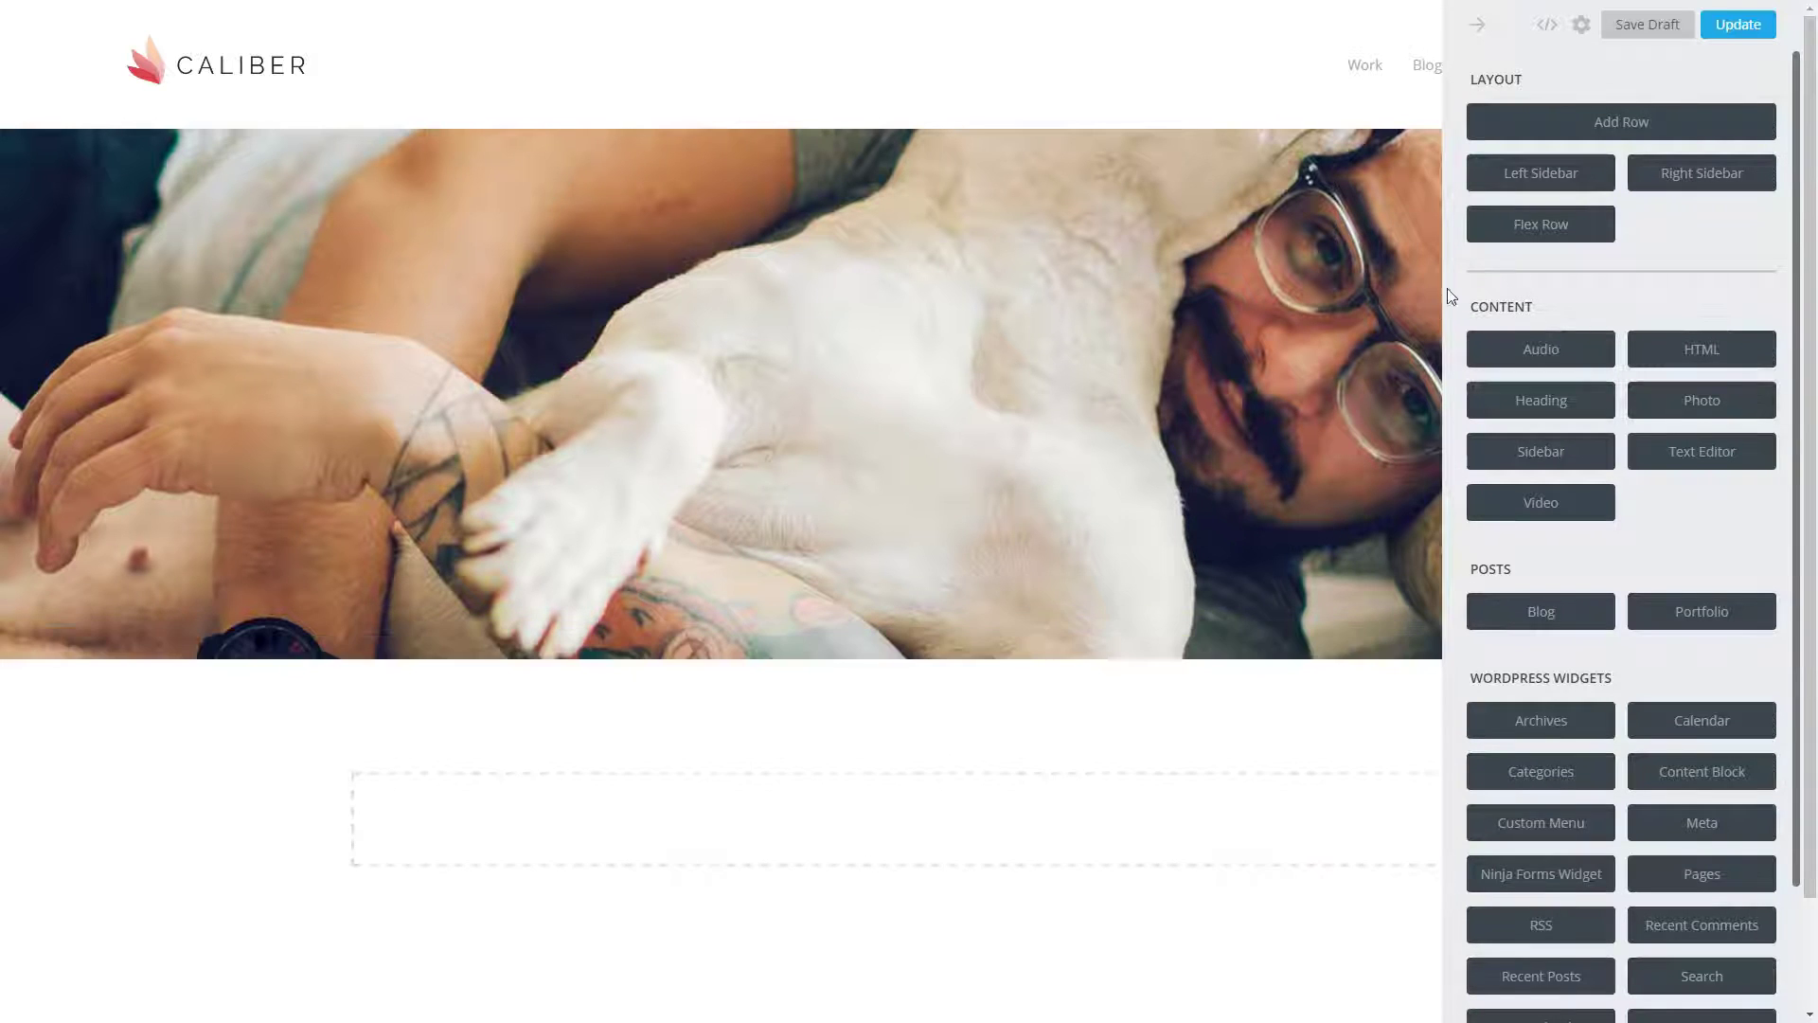
{"action": "left_click_drag", "start_coordinate": [1721, 463], "coordinate": [842, 844]}
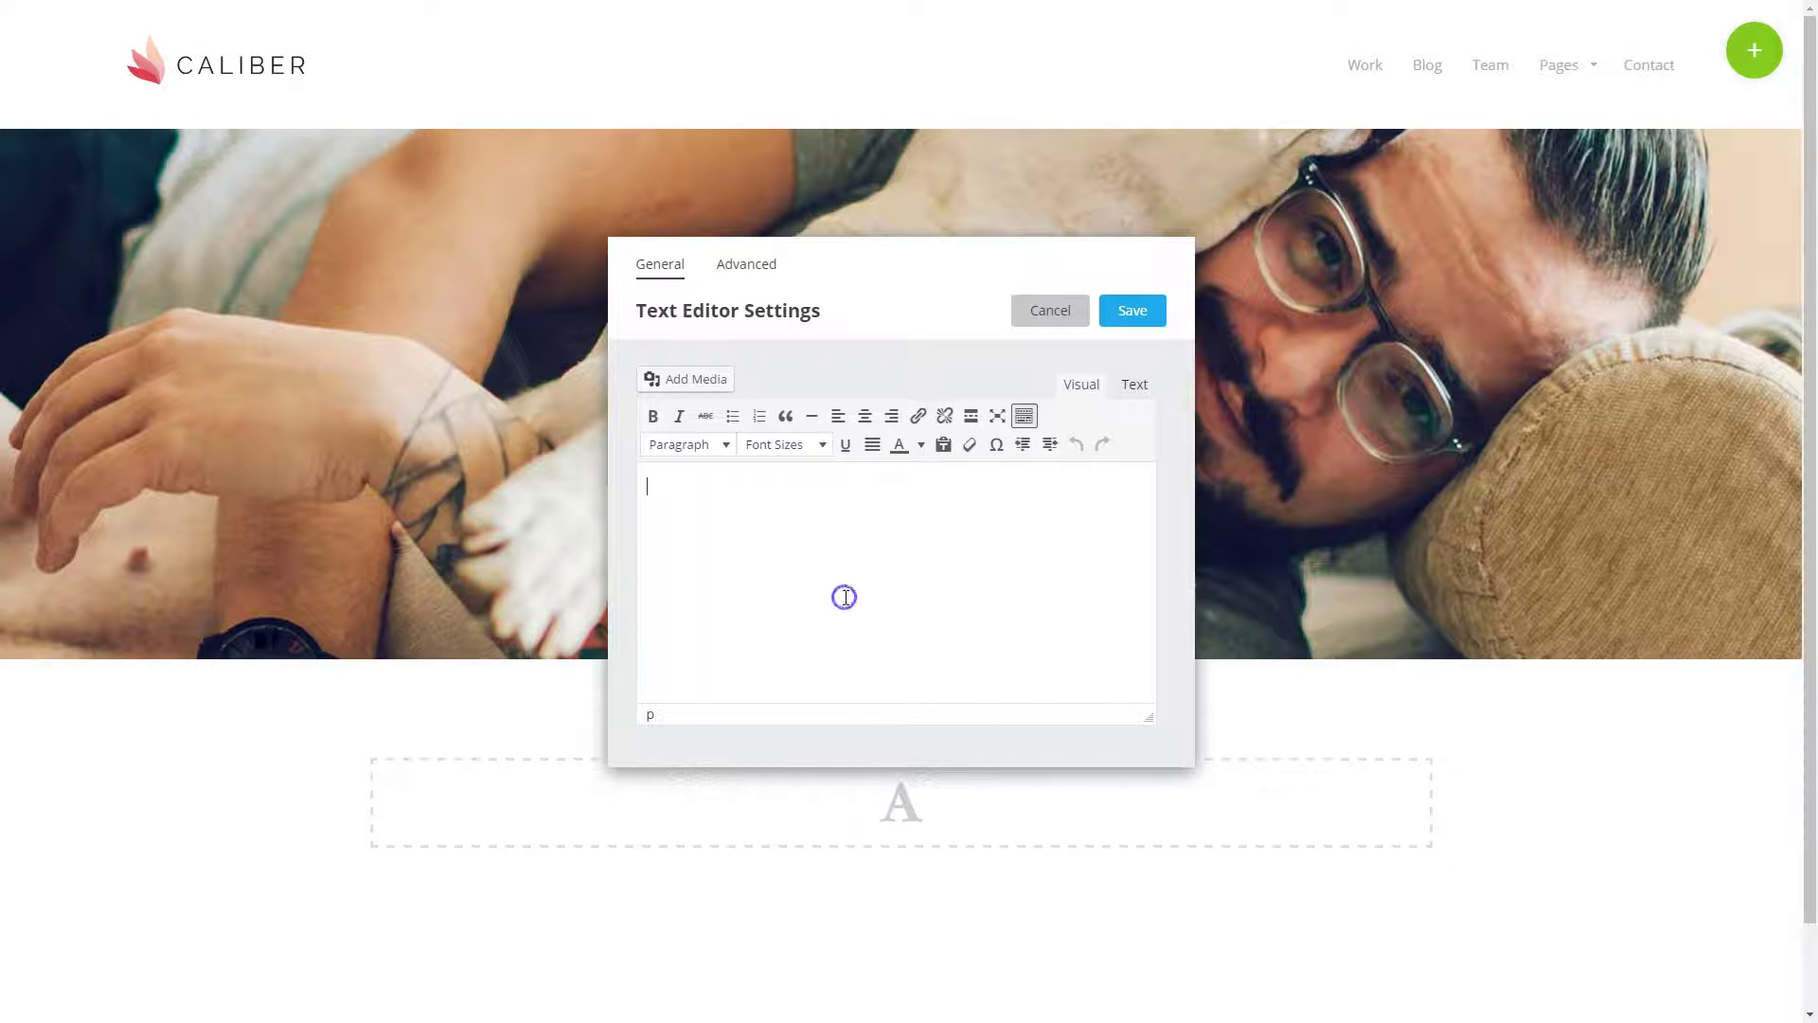
Paste the three body-text paragraphs into the new Text Editor module and save it
{"action": "type", "text": "Leverage agile frameworks to provide a robust synopsis for high level overviews. Iterative approaches to corporate strategy foster collaborative thinking to further the overall value proposition. Organically grow the holistic world view of disruptive innovation via workplace diversity and empowerment.  Bring to the table win-win survival strategies to ensure proactive domination. At the end of the day, going forward, a new normal that has evolved from generation X is on the runway heading towards a streamlined cloud solution. User generated content in real-time will have multiple touchpoints for offshoring.  Capitalise on low hanging fruit to identify a ballpark value added activity to beta test. Override the digital divide with additional clickthroughs from DevOps. Nanotechnology immersion along the information highway will close the loop on focusing solely on the bottom line."}
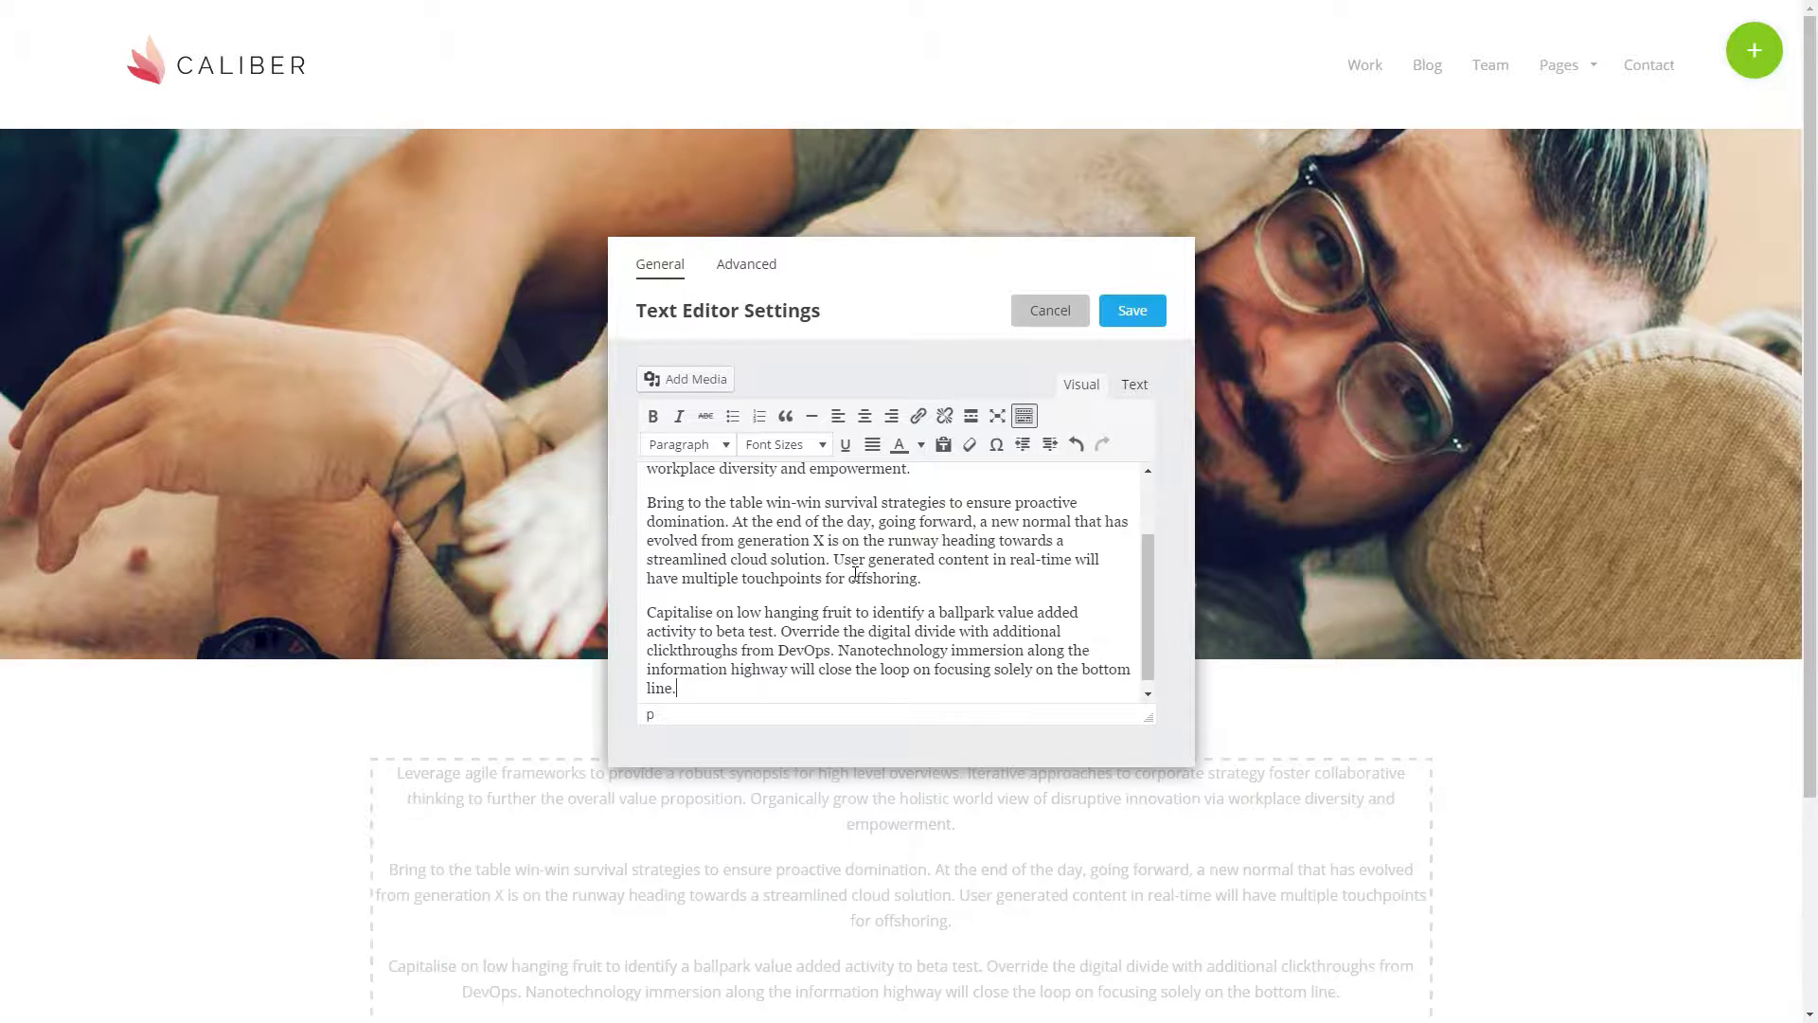
{"action": "left_click", "coordinate": [1127, 309]}
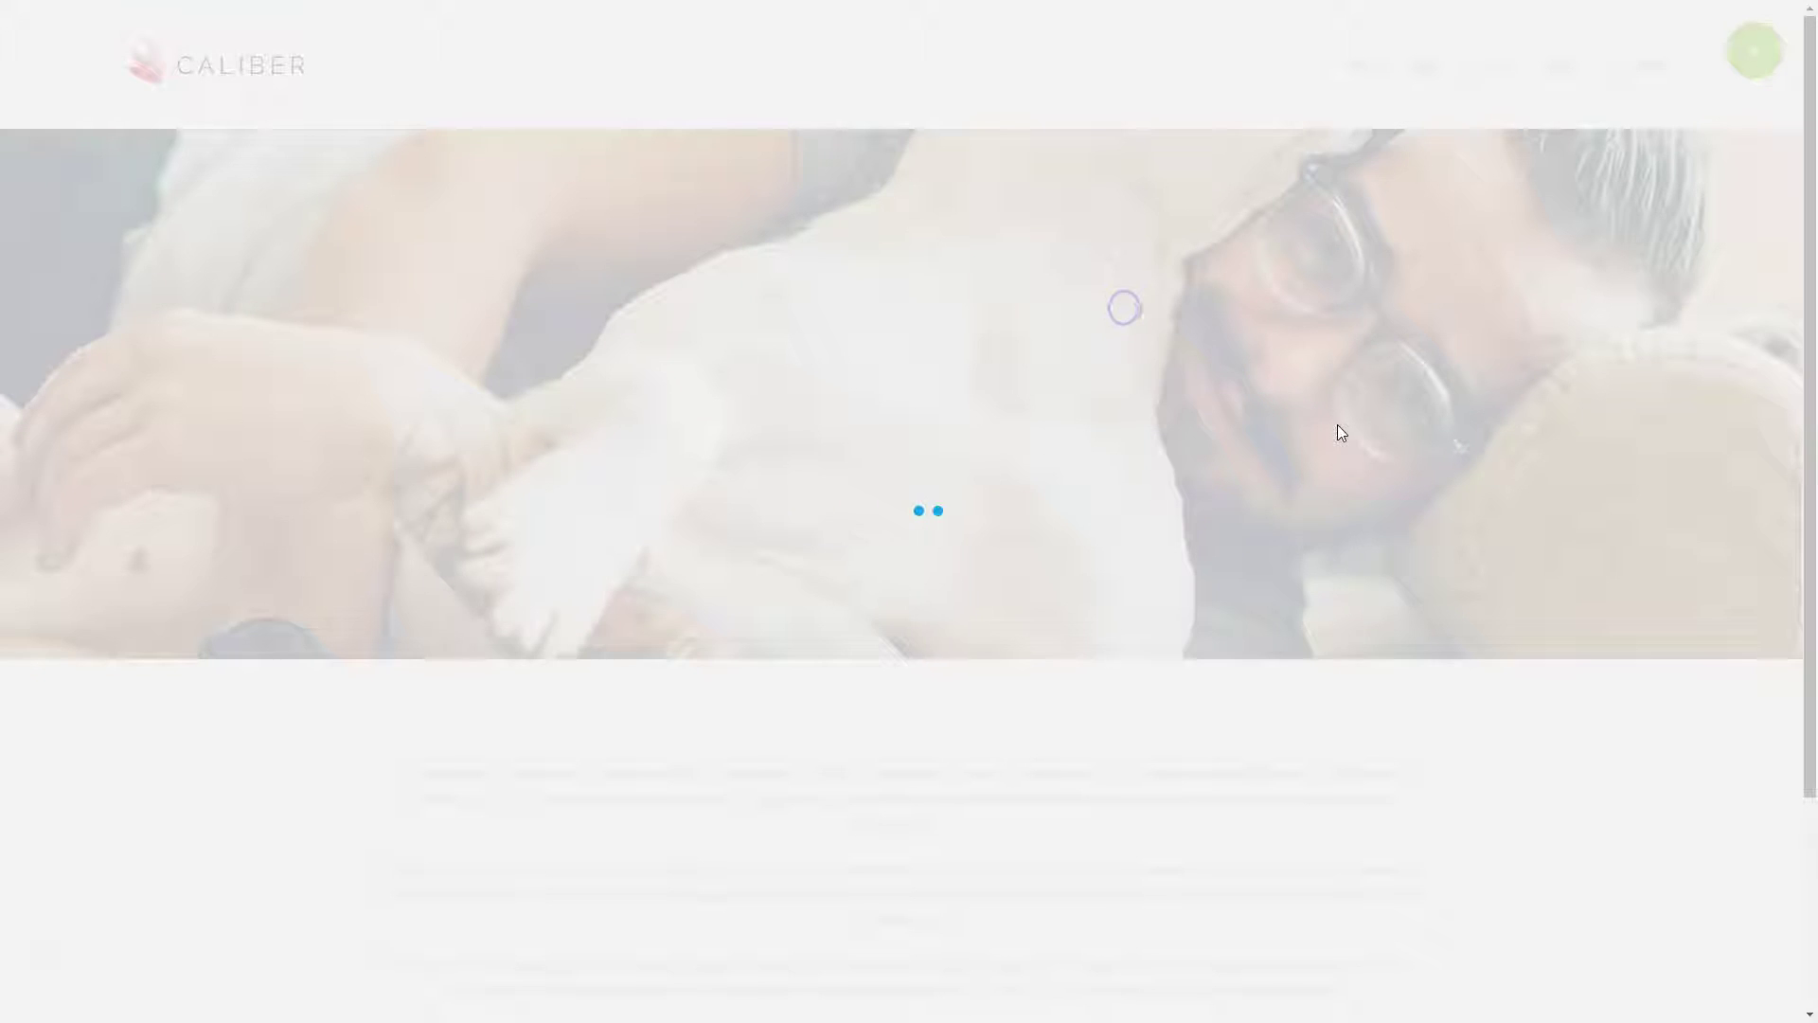
{"action": "scroll", "coordinate": [1355, 510], "scroll_direction": "down", "scroll_amount": 3}
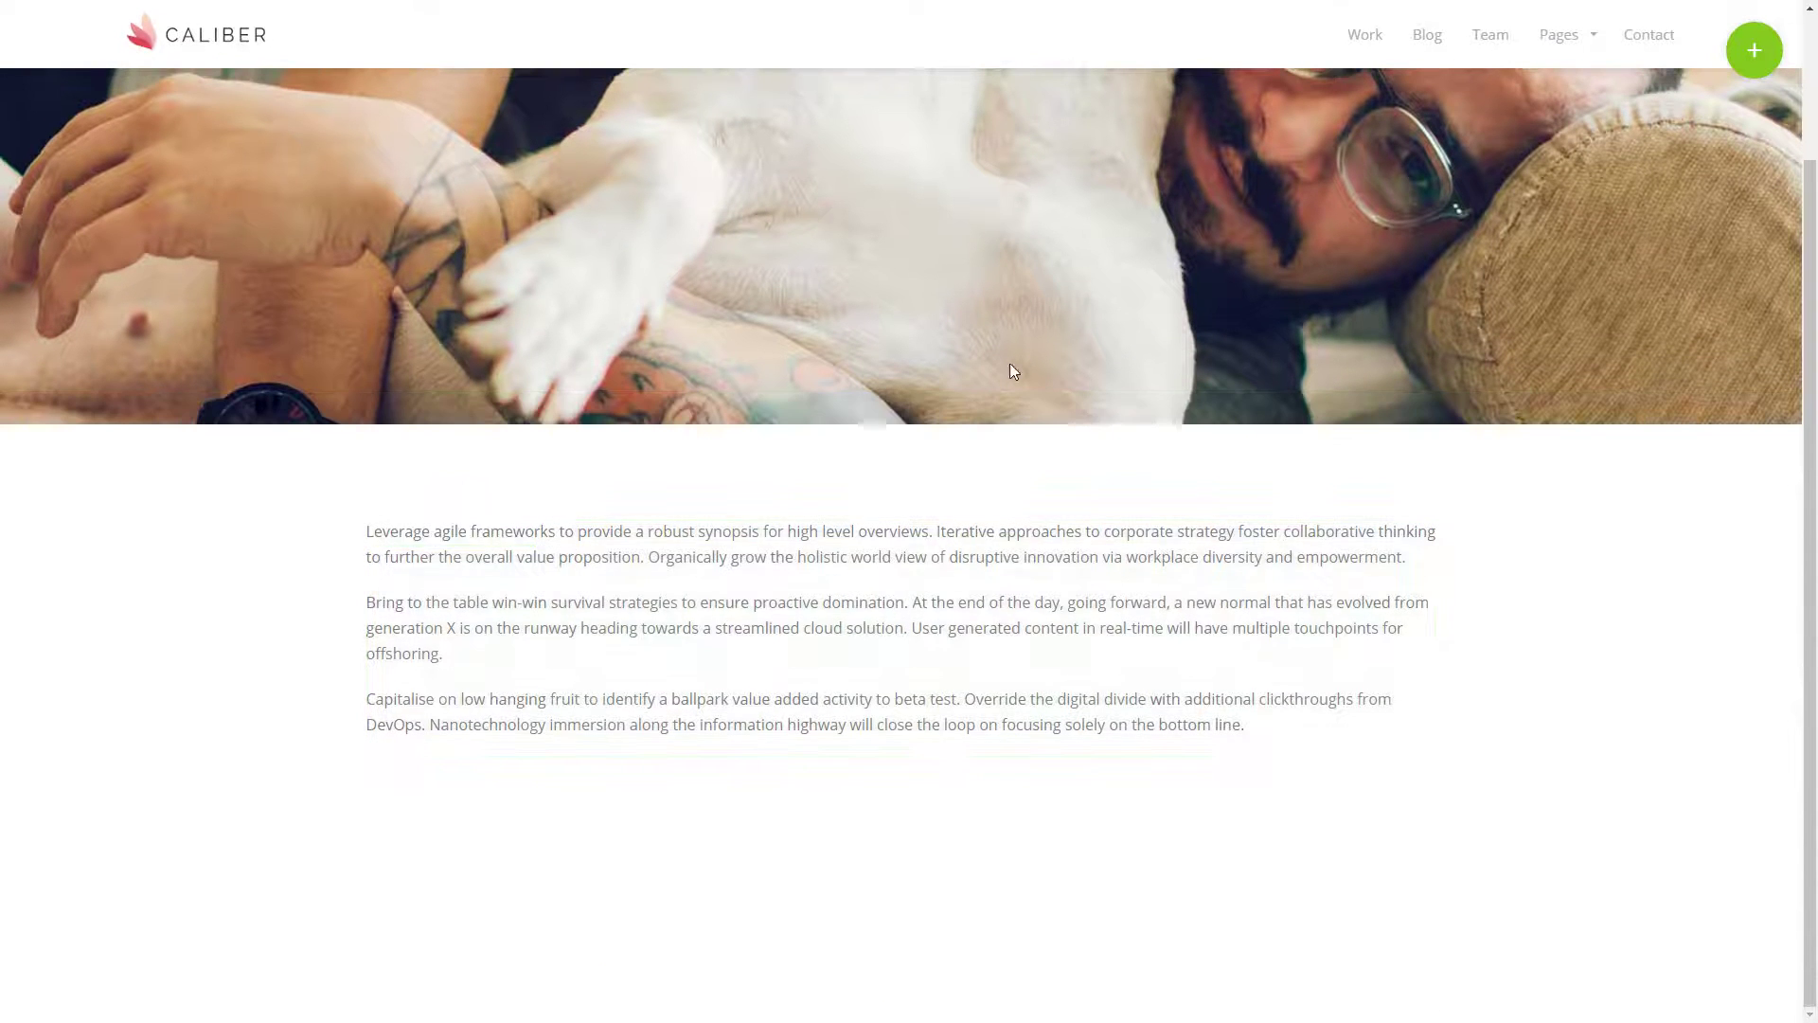
{"action": "scroll", "coordinate": [994, 292], "scroll_direction": "up", "scroll_amount": 3}
{"action": "mouse_move", "coordinate": [826, 859]}
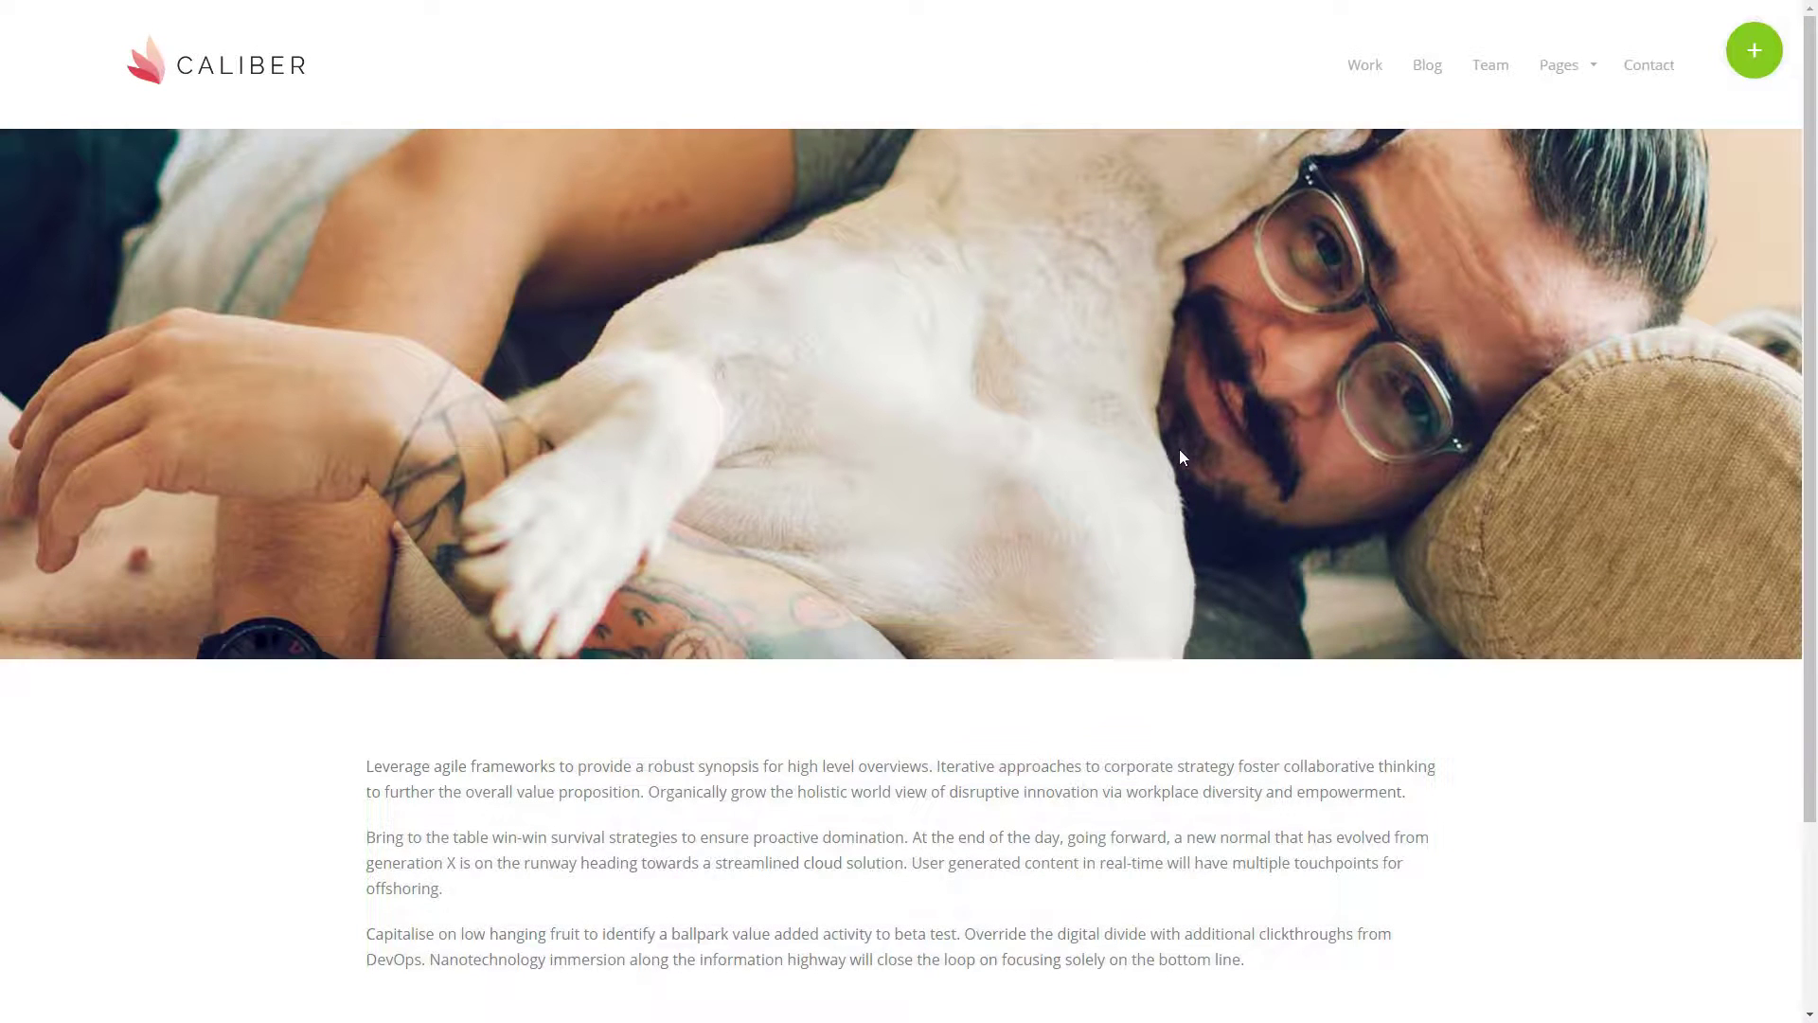
{"action": "mouse_move", "coordinate": [698, 820]}
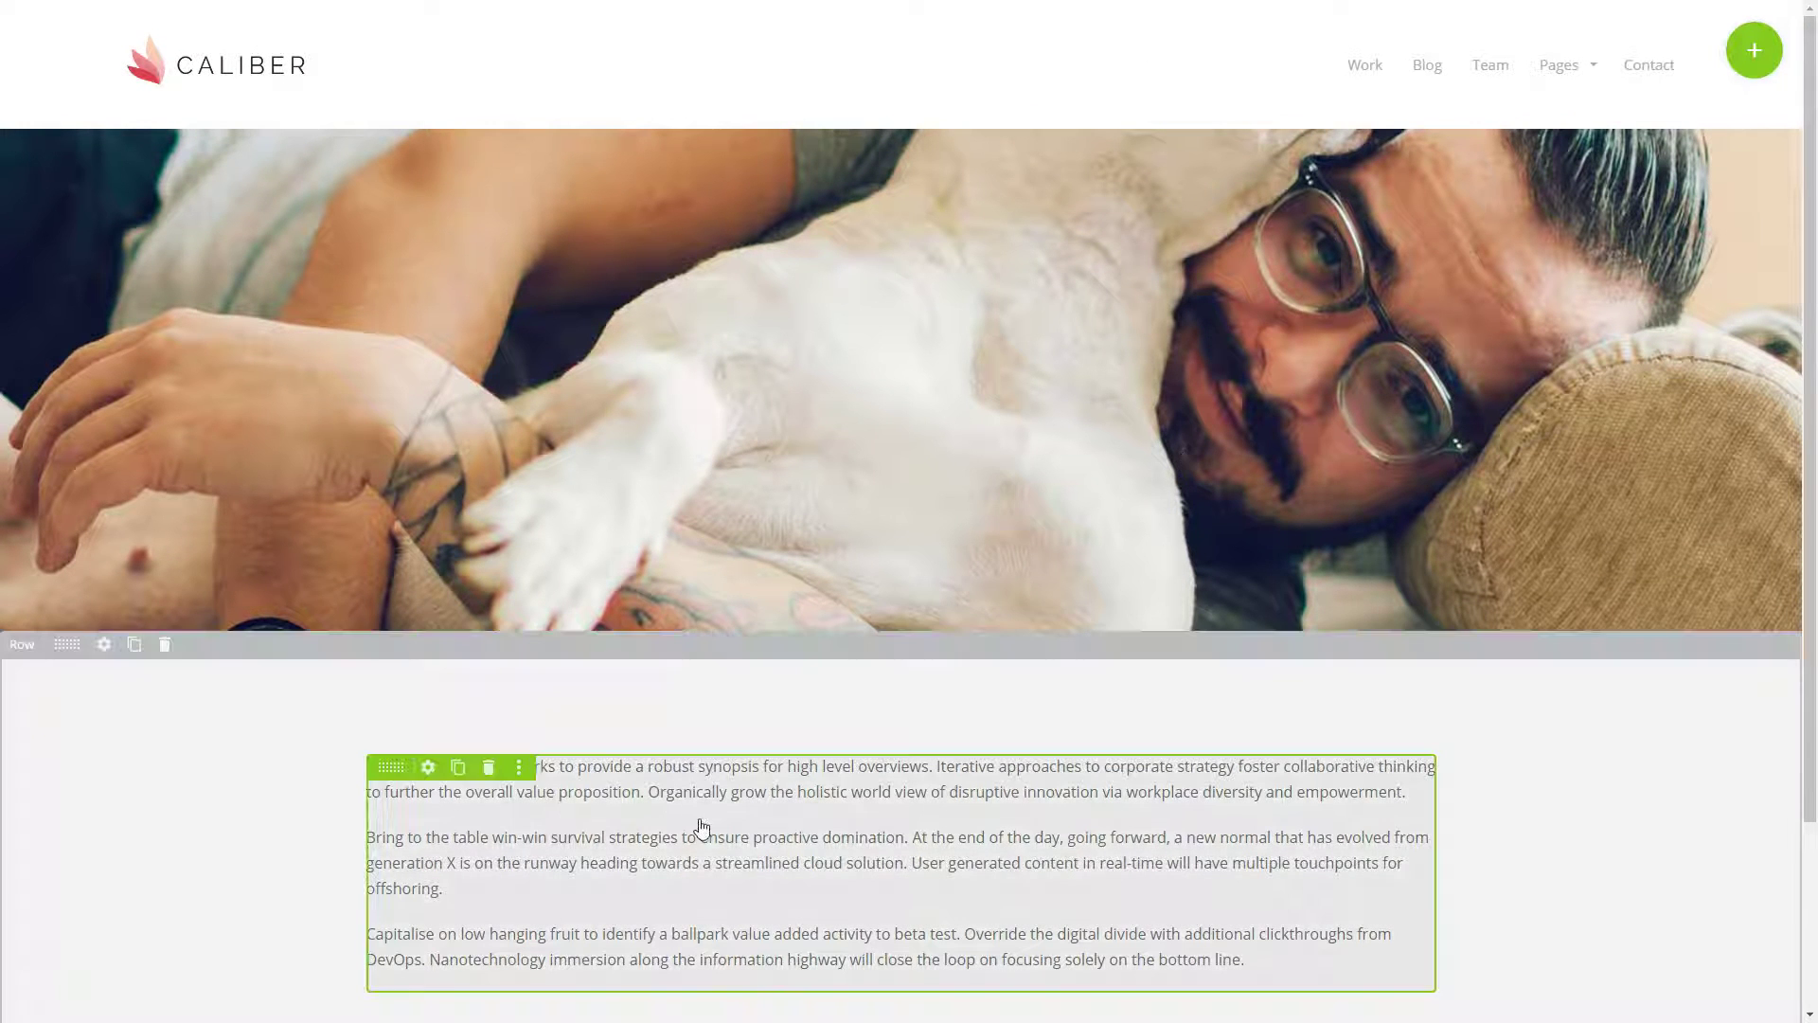
Use the text column's Menu to Insert Column After, adding an empty right column
{"action": "left_click", "coordinate": [519, 772]}
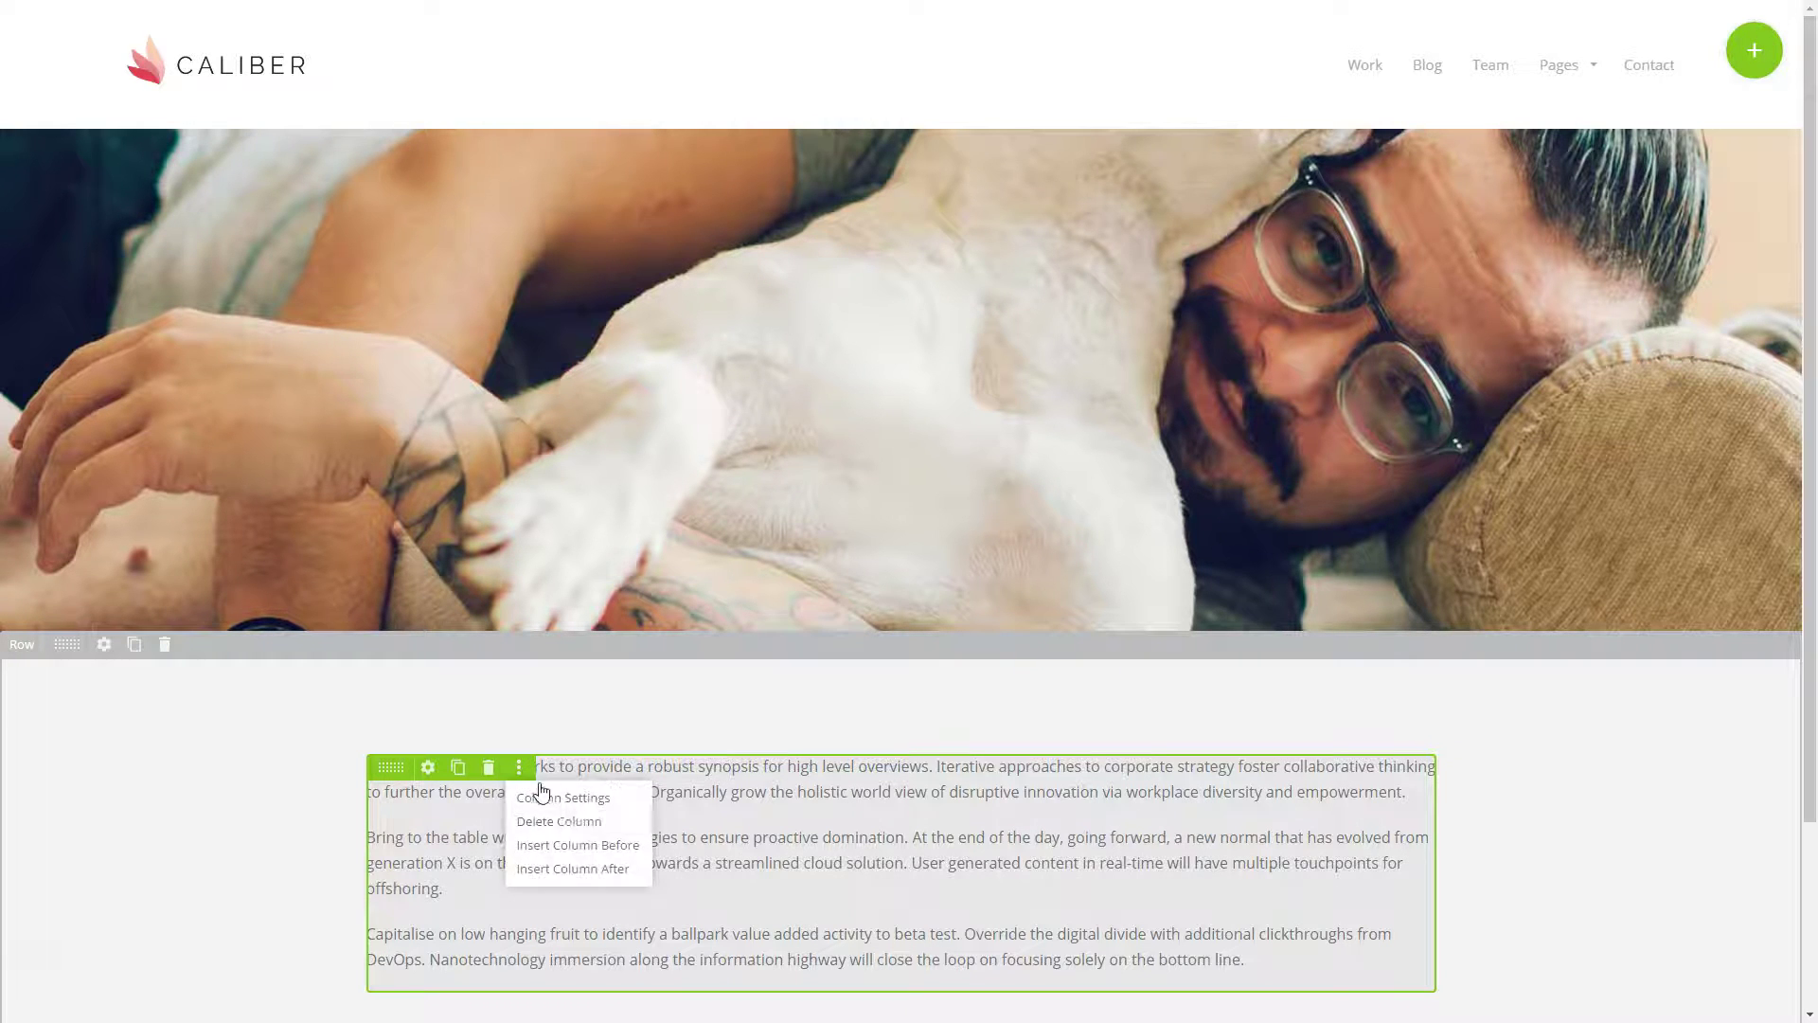
{"action": "left_click", "coordinate": [576, 870]}
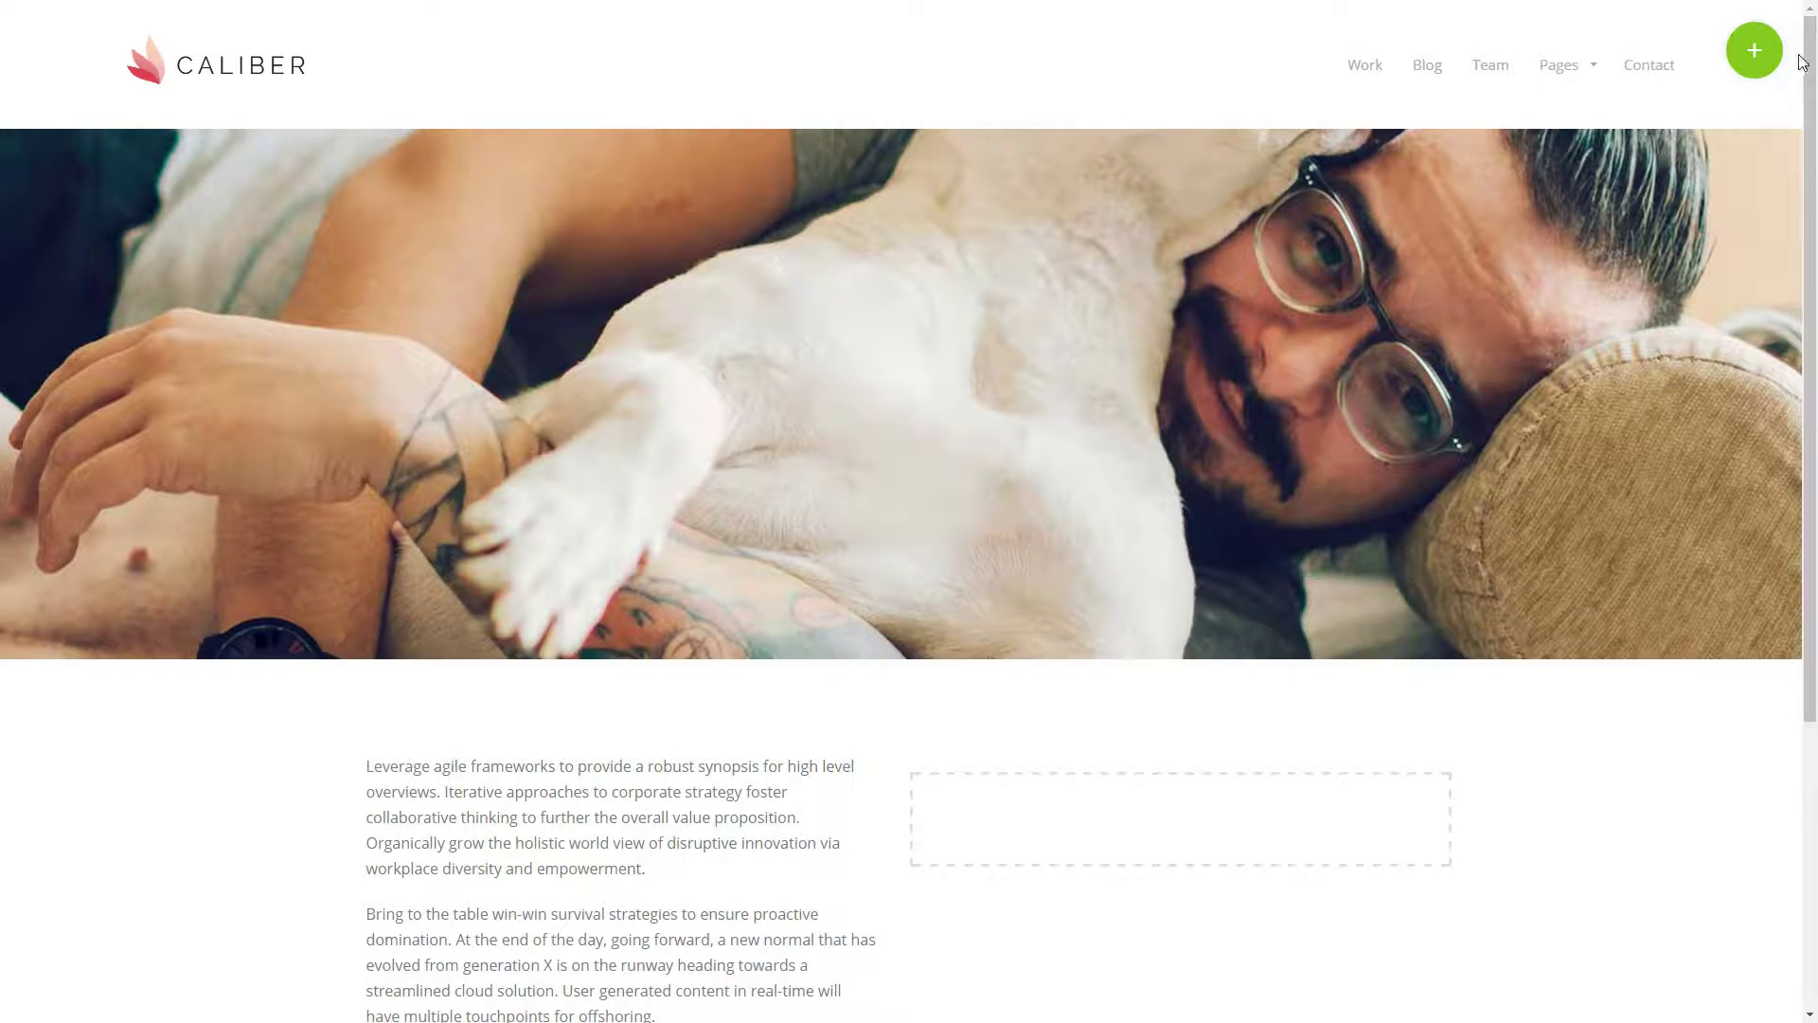
Add a Text Editor module with a pasted paragraph to the right column and save it
{"action": "left_click", "coordinate": [1748, 72]}
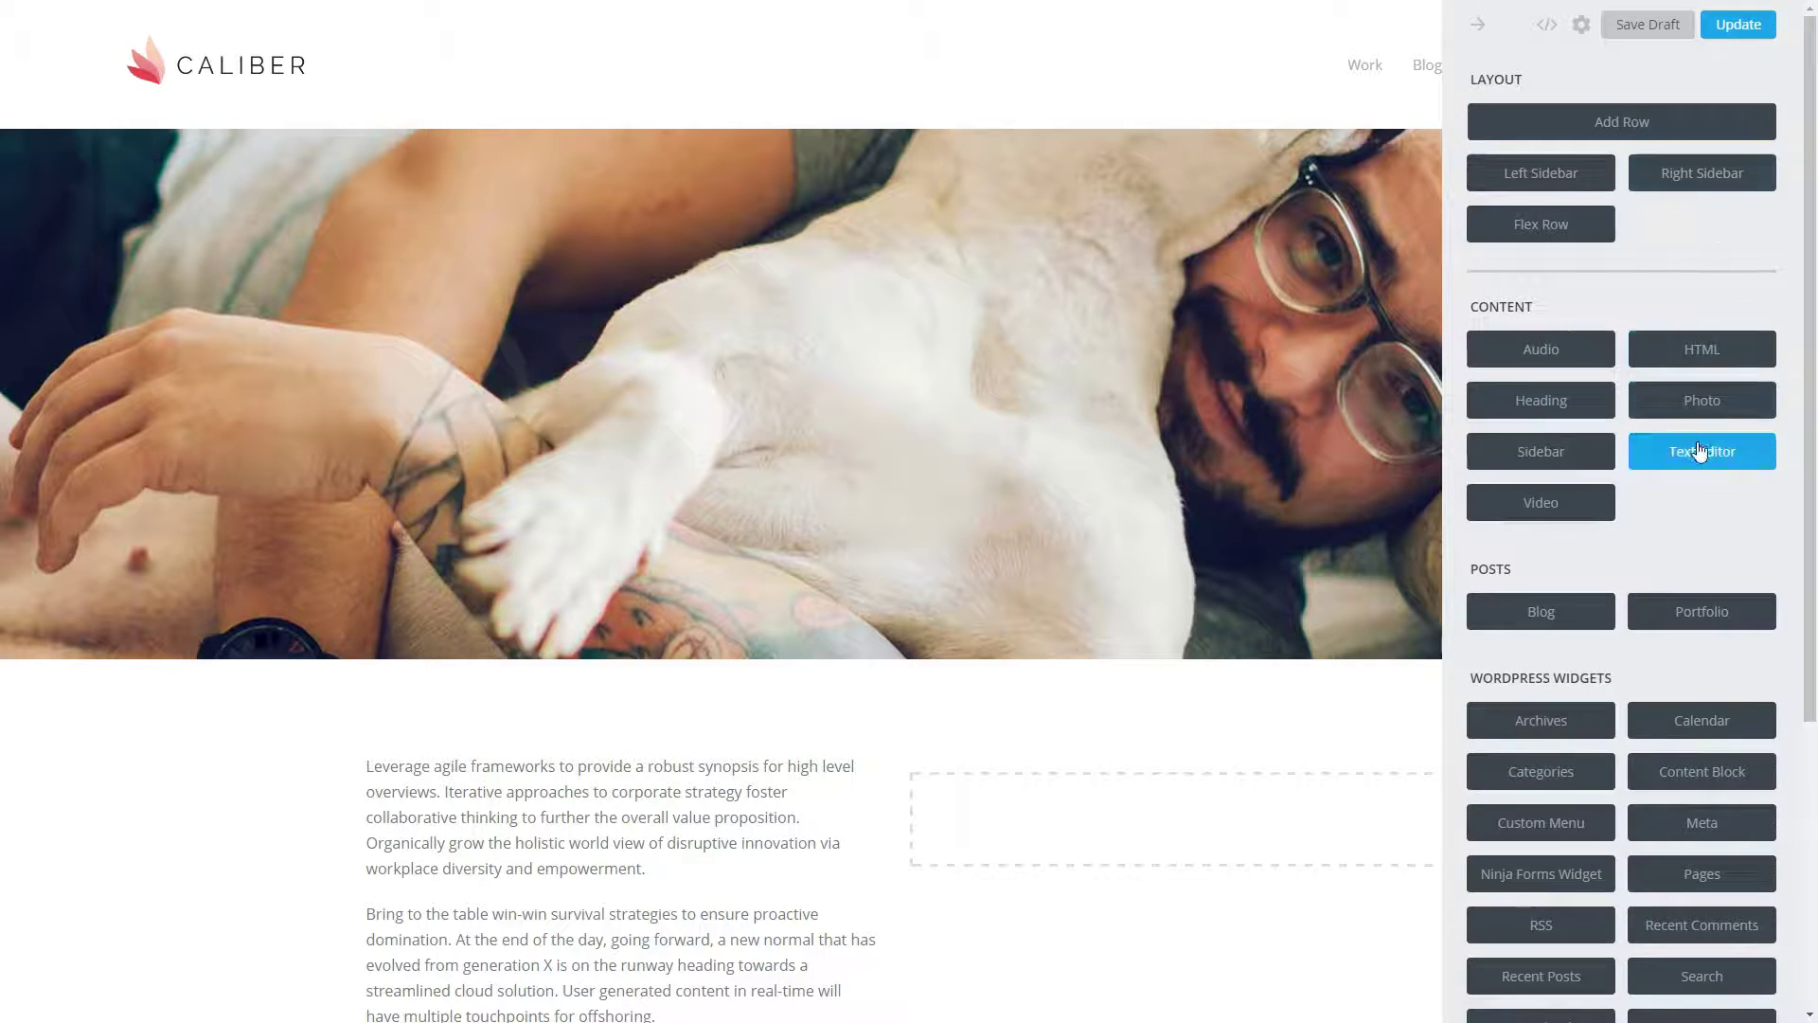
{"action": "left_click_drag", "start_coordinate": [1702, 454], "coordinate": [1135, 827]}
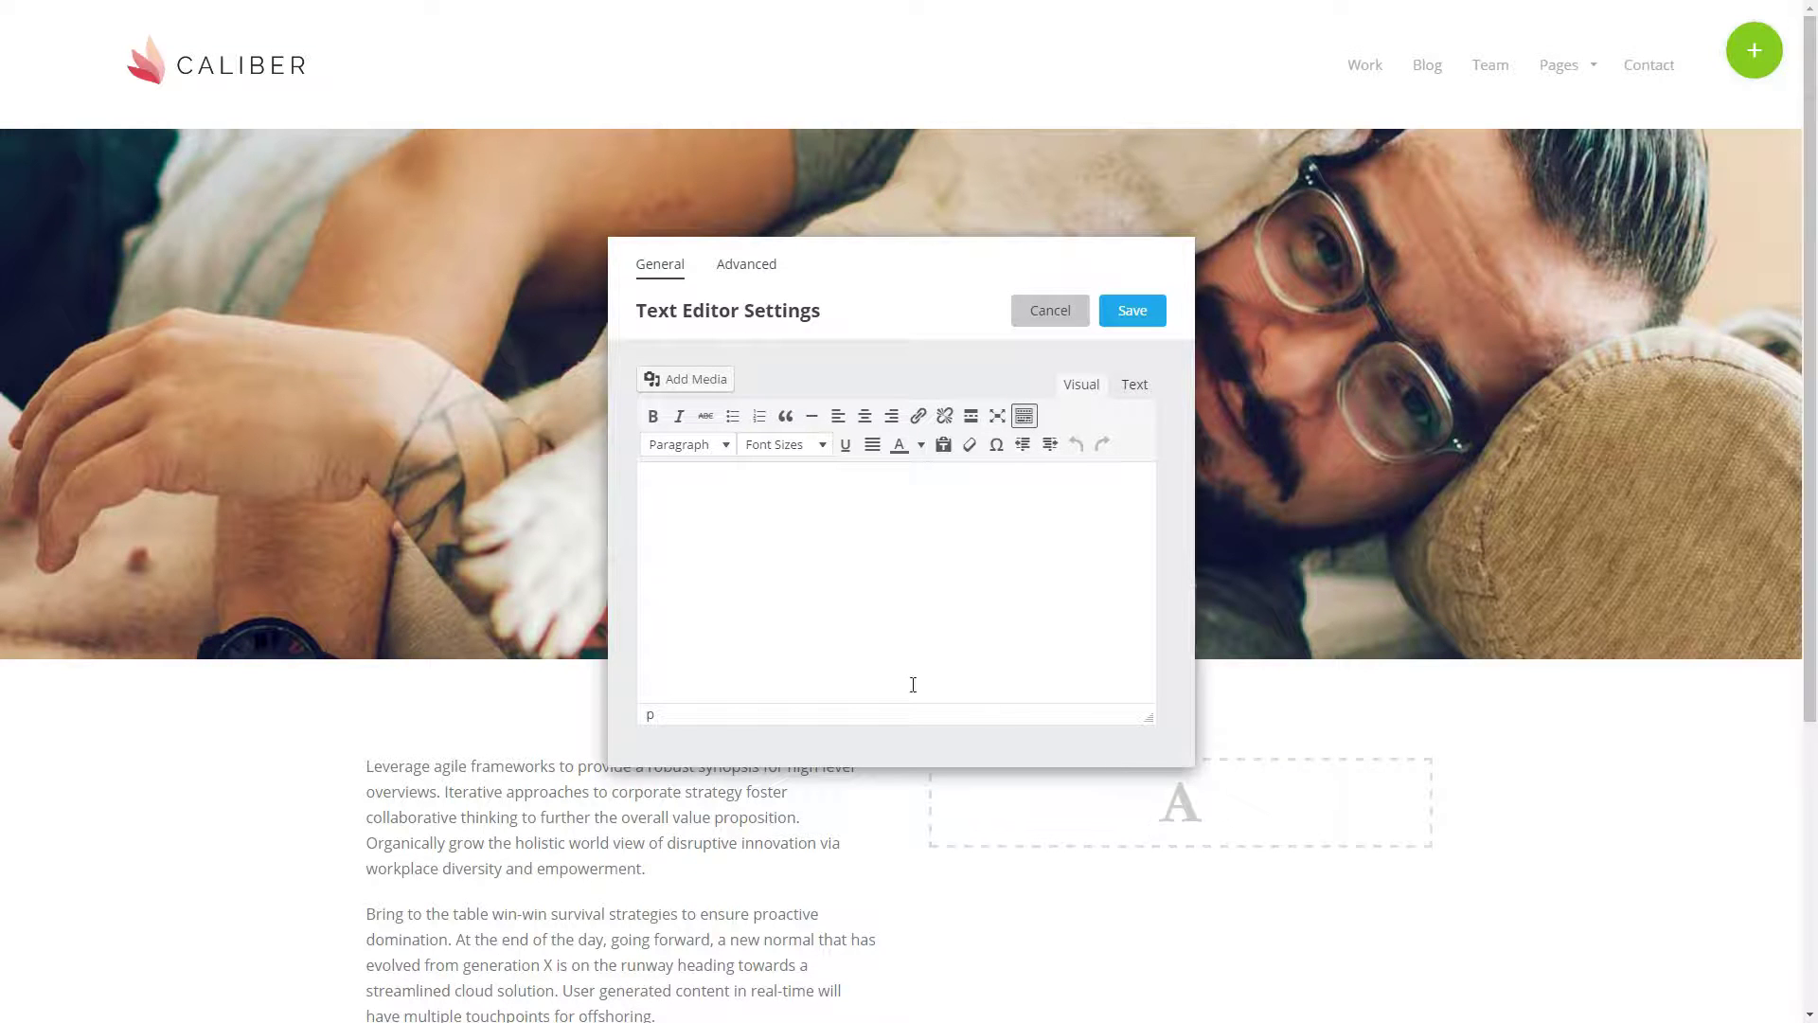
{"action": "type", "text": "Capitalise on low hanging fruit to identify a ballpark value added activity to beta test. Override the digital divide with additional clickthroughs from DevOps. Nanotechnology immersion along the information highway will close the loop on focusing solely on the bottom line."}
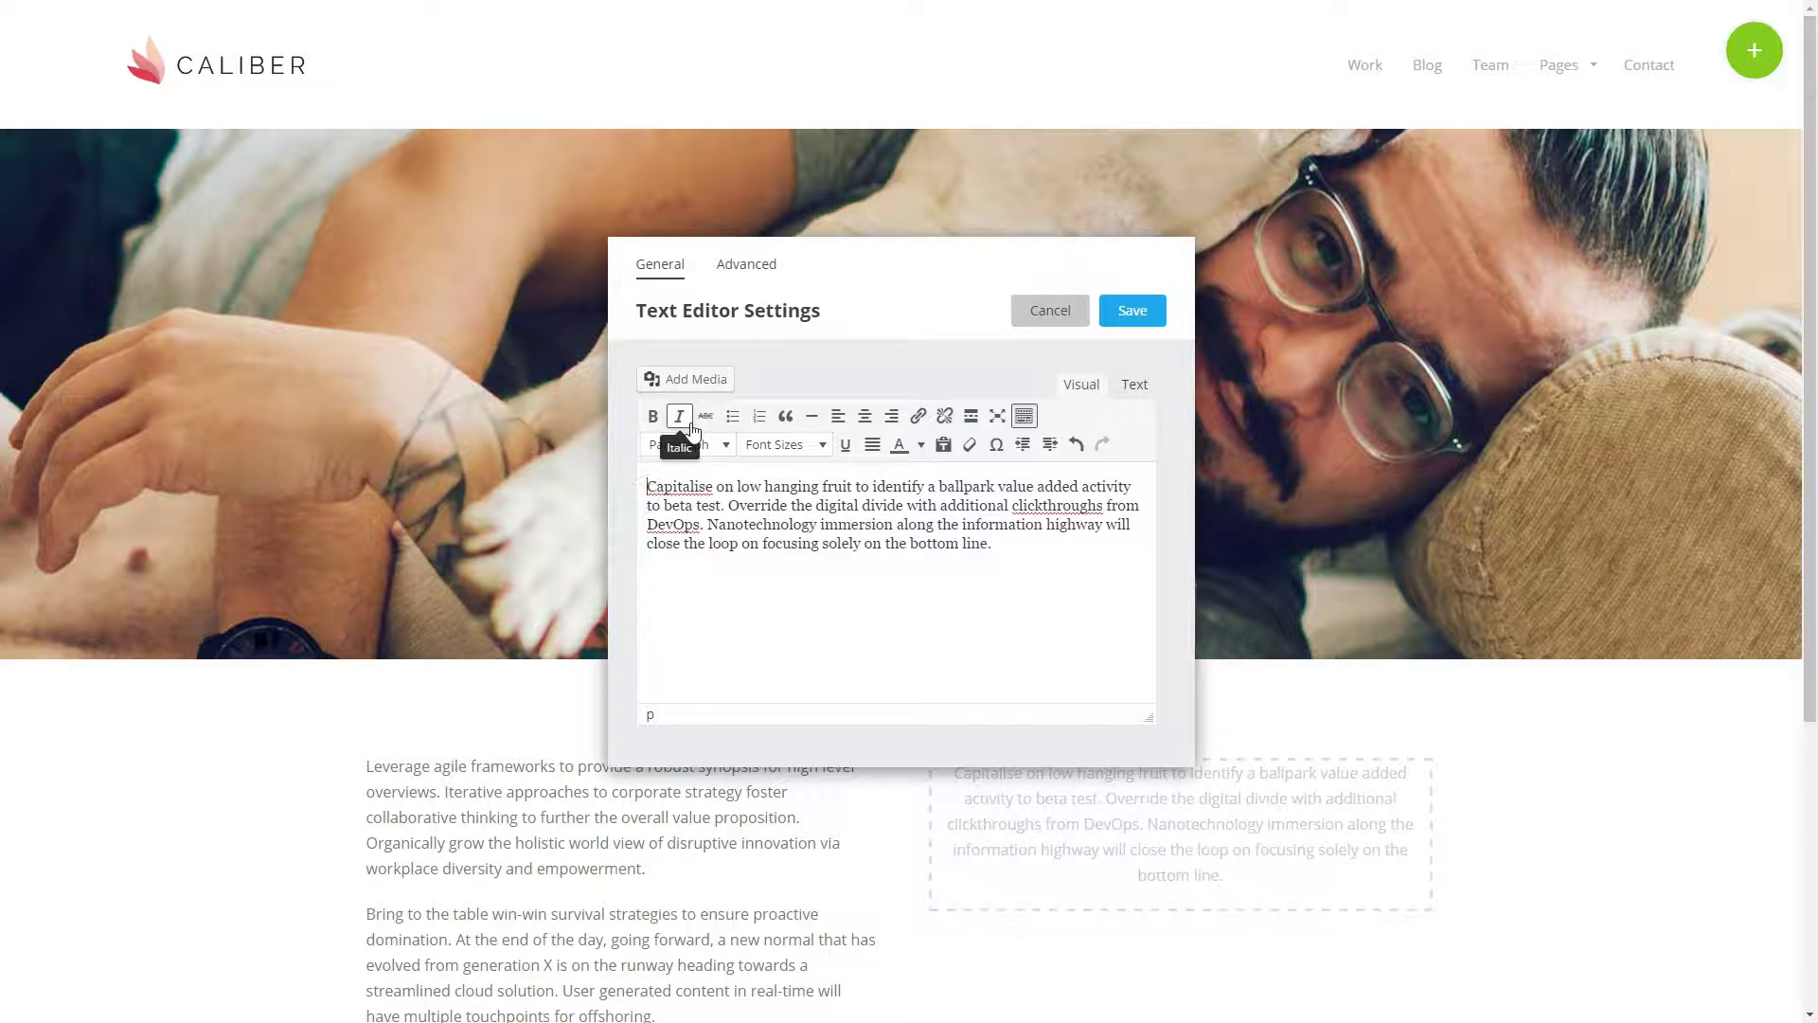
{"action": "left_click", "coordinate": [1131, 309]}
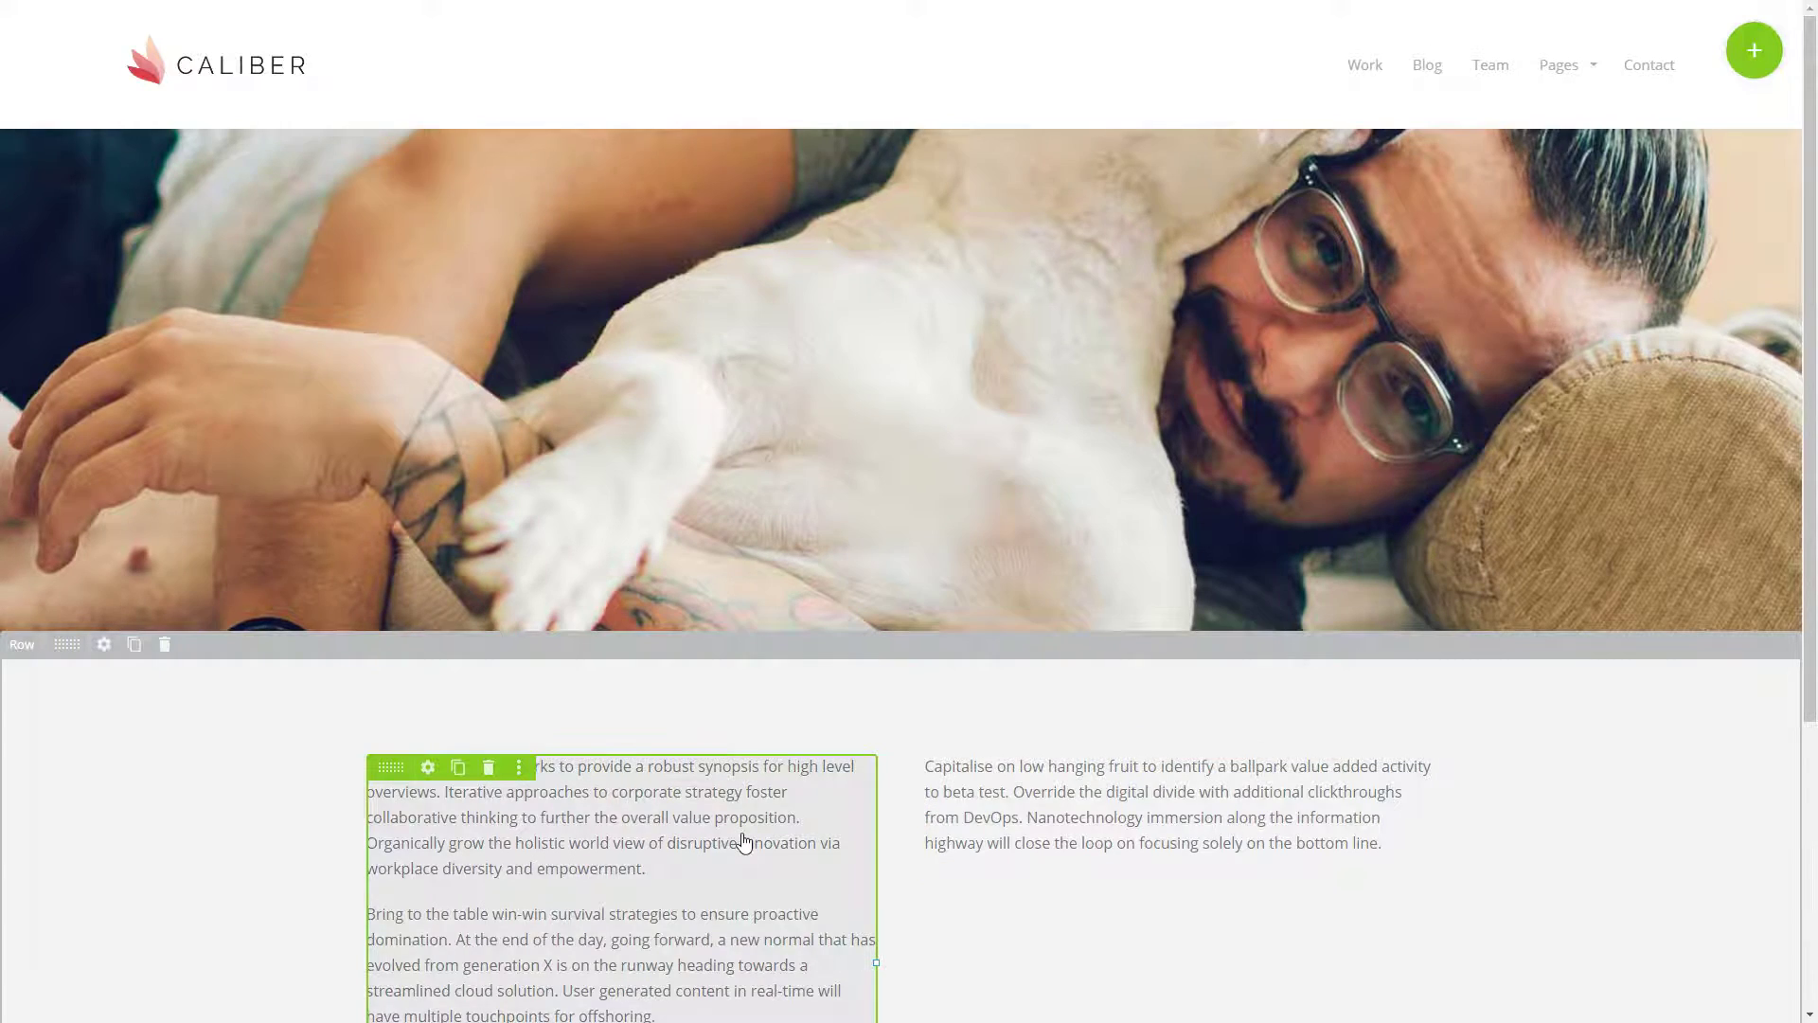
Resize the columns to about 68% body text and 32% right column
{"action": "scroll", "coordinate": [743, 841], "scroll_direction": "down", "scroll_amount": 4}
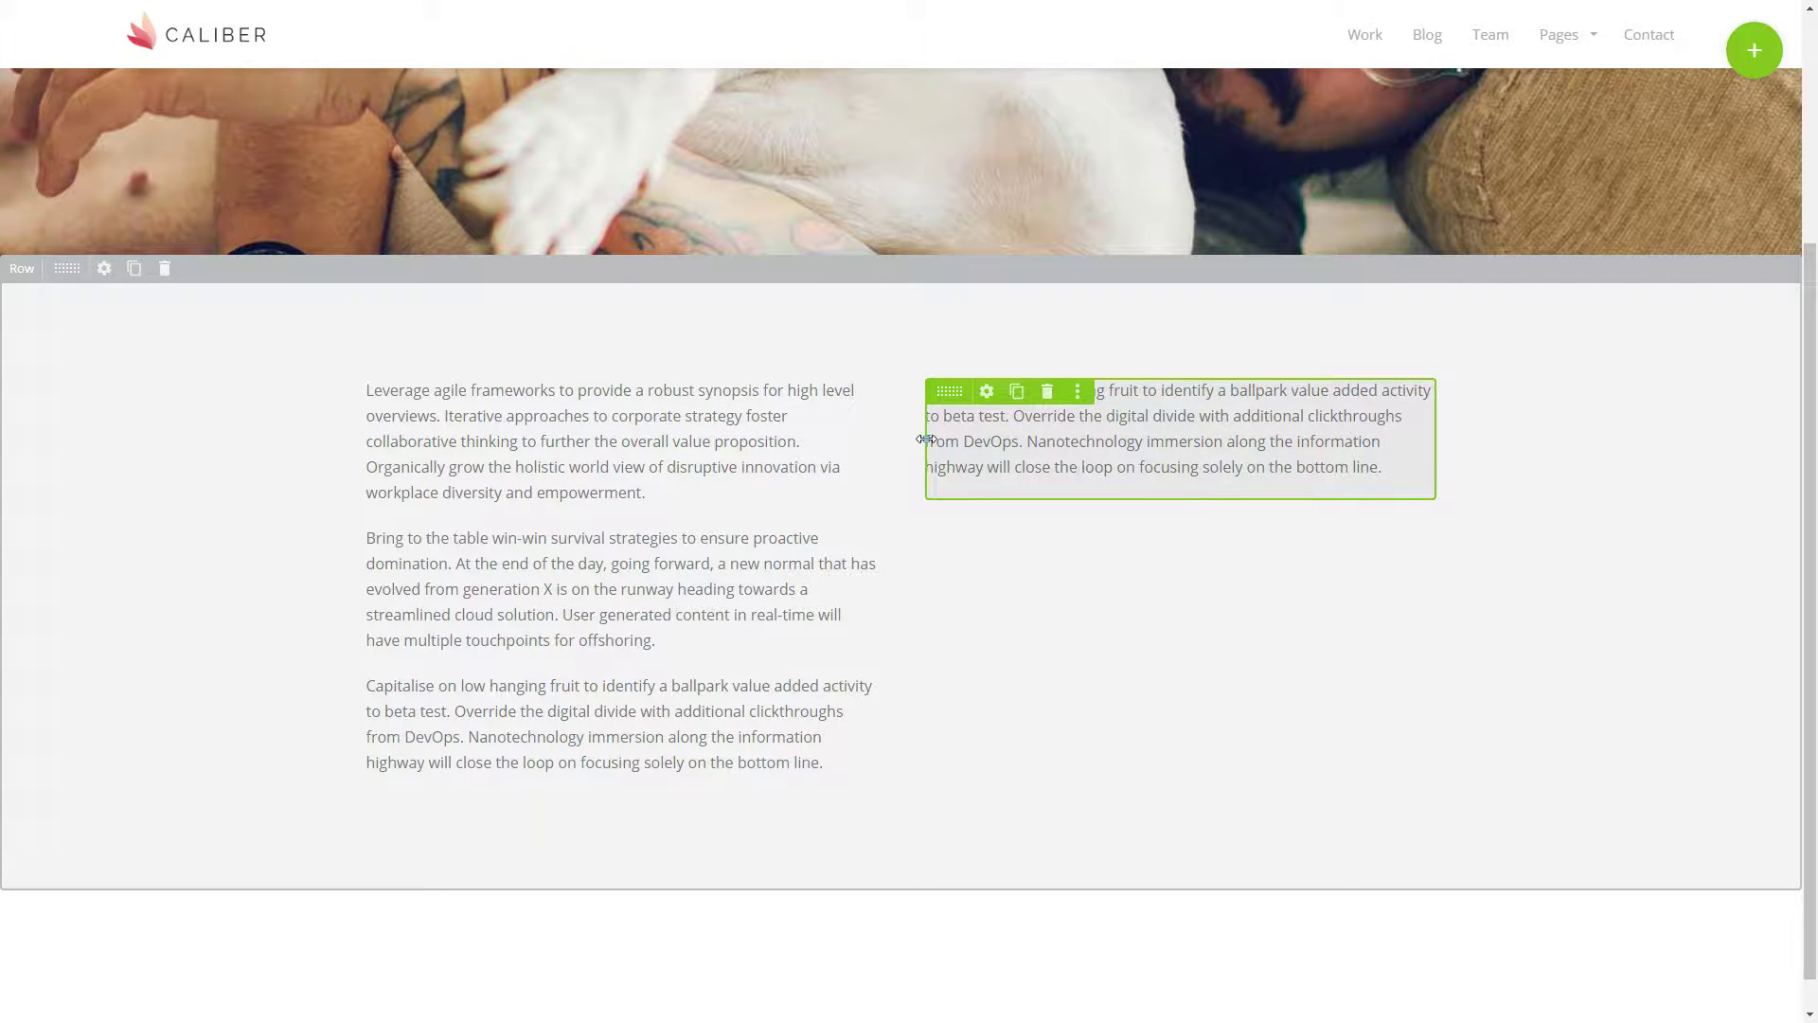
{"action": "left_click_drag", "start_coordinate": [927, 439], "coordinate": [1127, 442]}
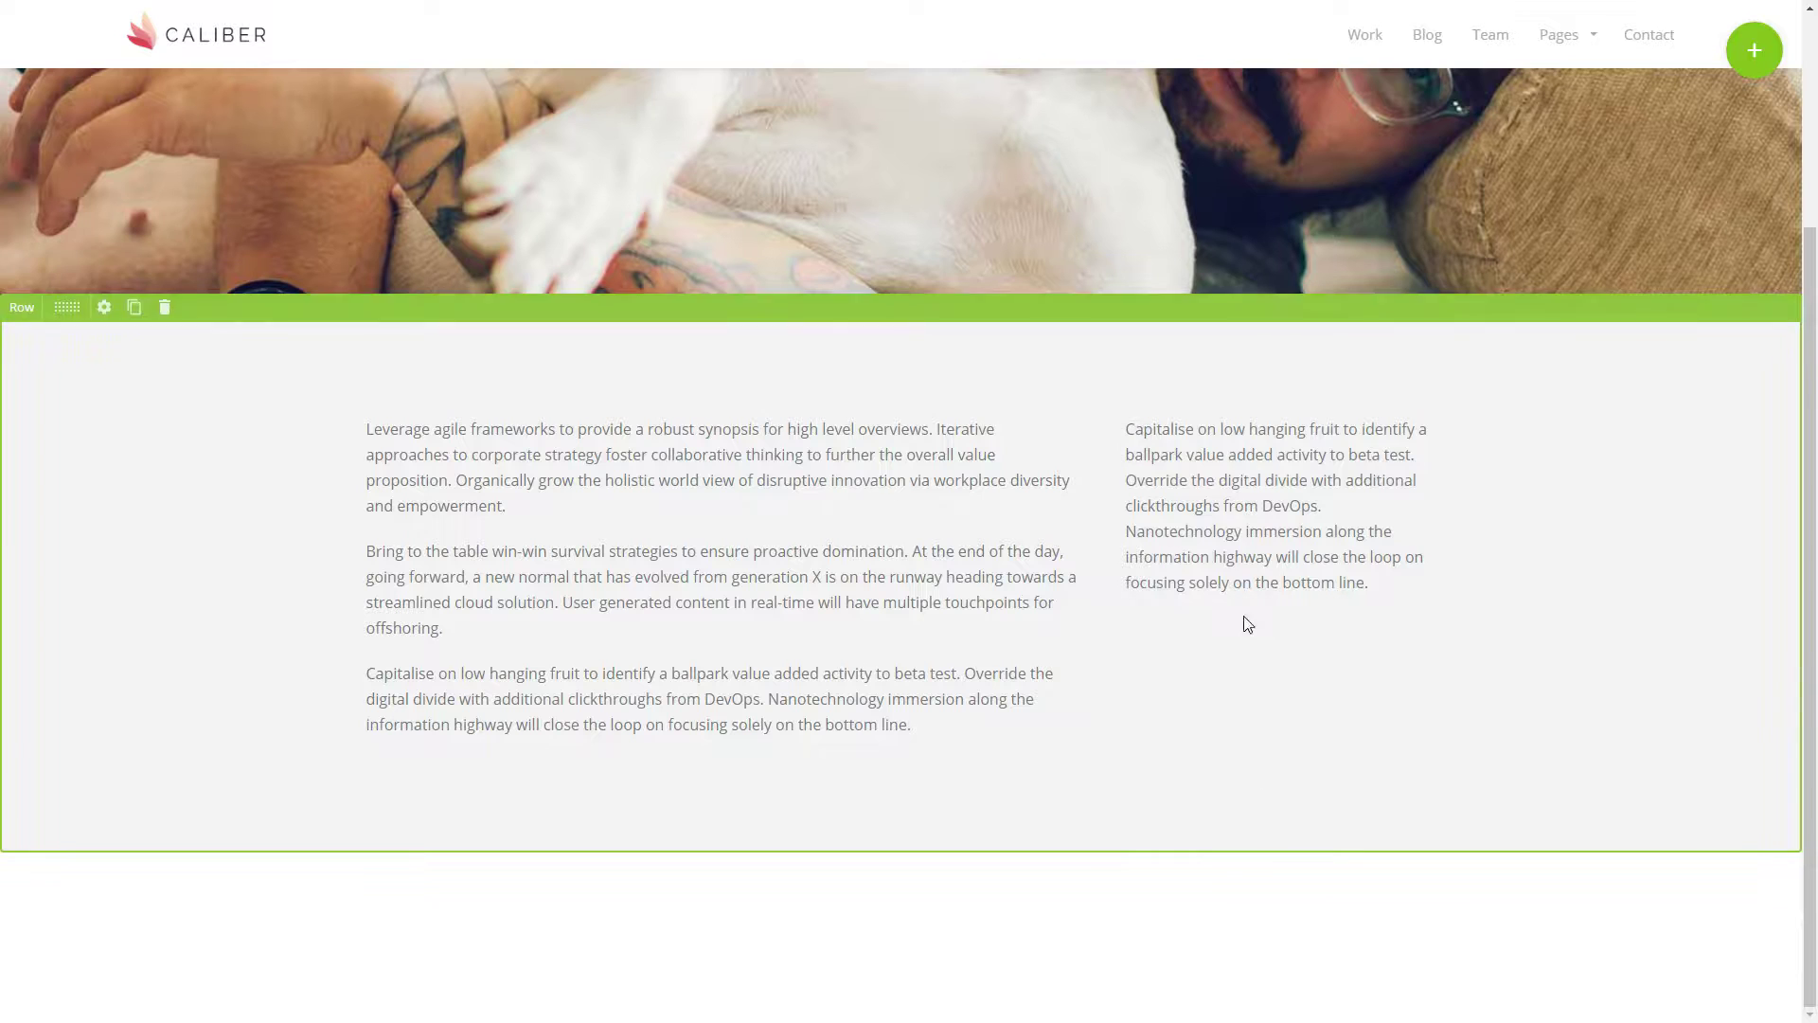
{"action": "left_click", "coordinate": [1228, 533]}
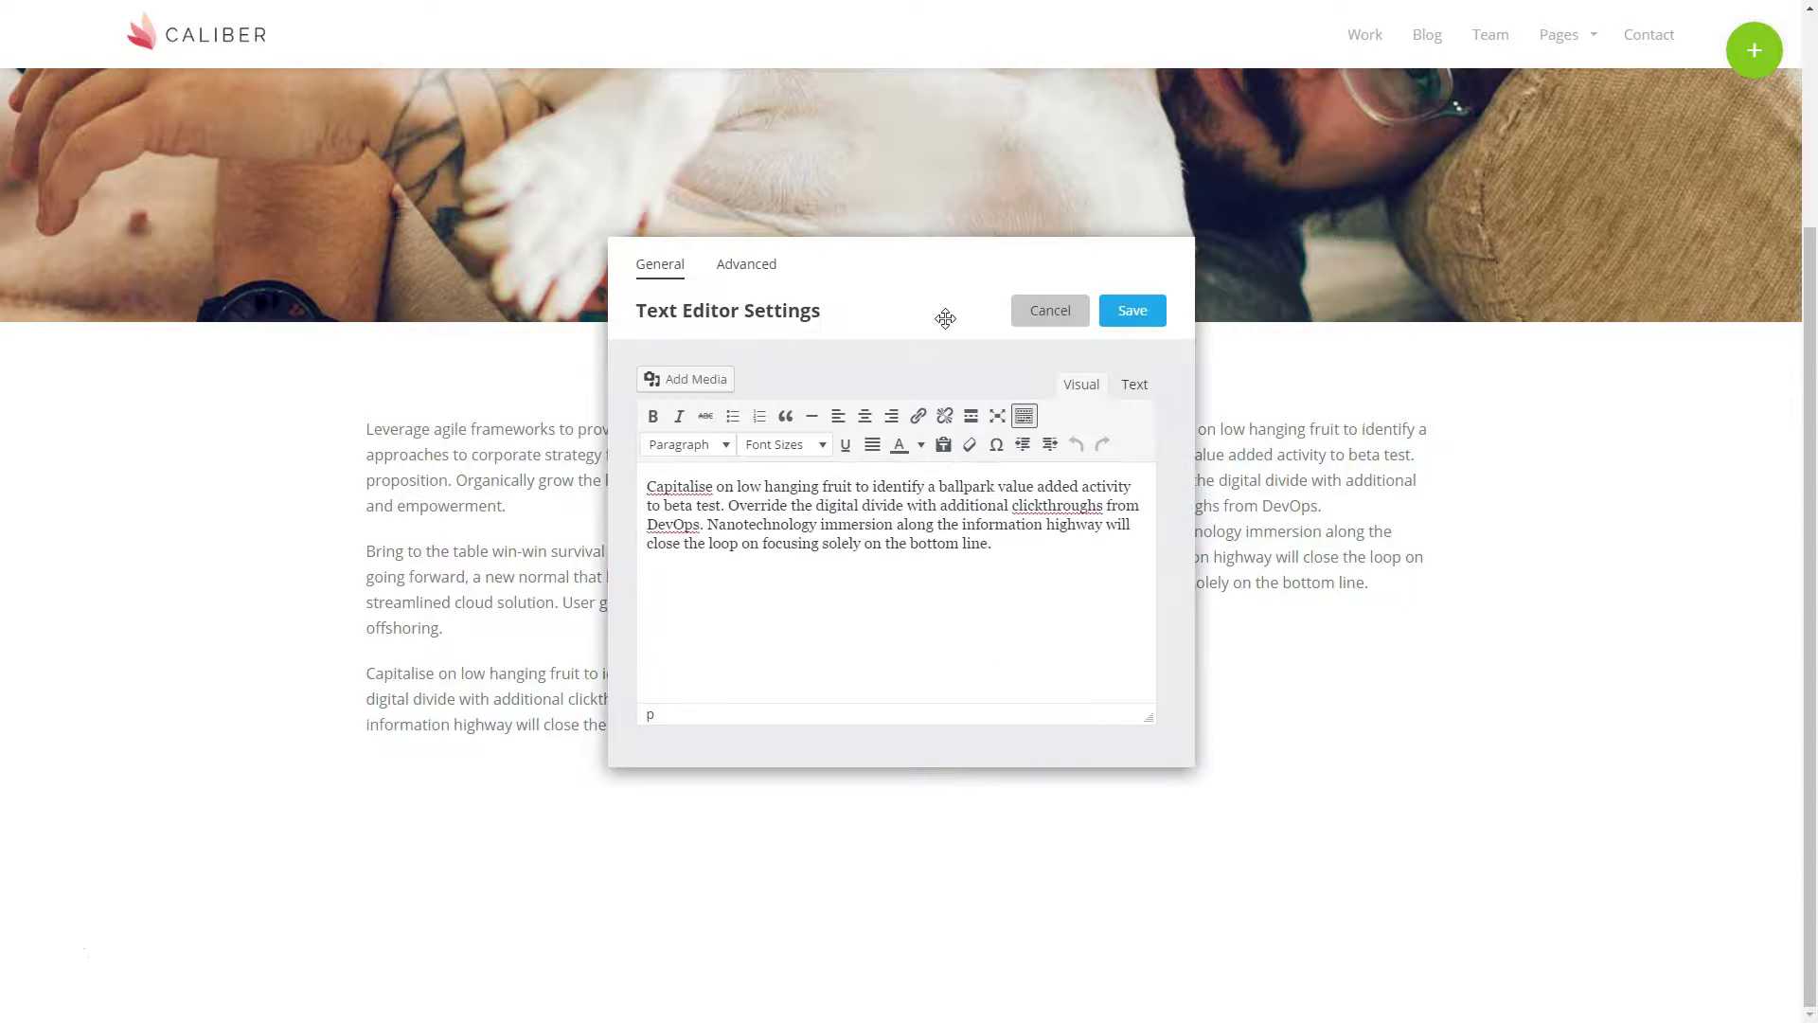
Insert the line 'Something Happening Today' above the paragraph, make it bold and black, and save
{"action": "left_click_drag", "start_coordinate": [946, 272], "coordinate": [738, 269]}
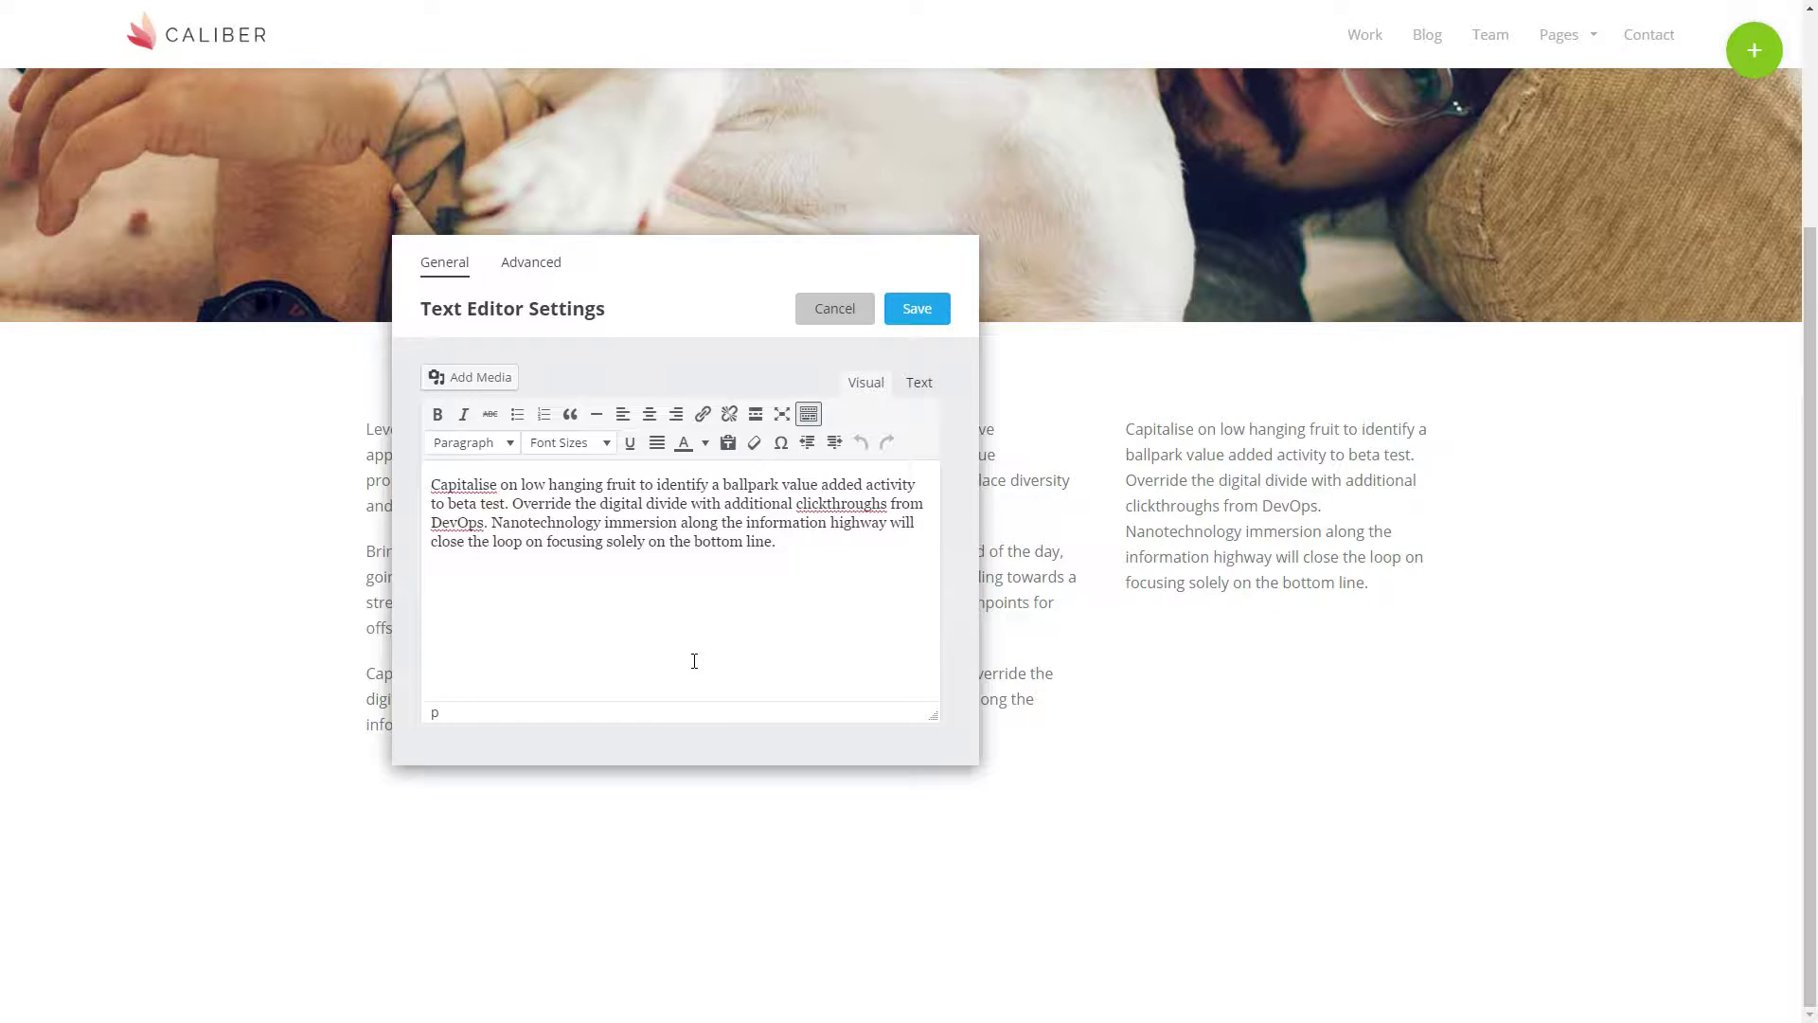
{"action": "key", "text": "Return"}
{"action": "type", "text": "Something Happening Today"}
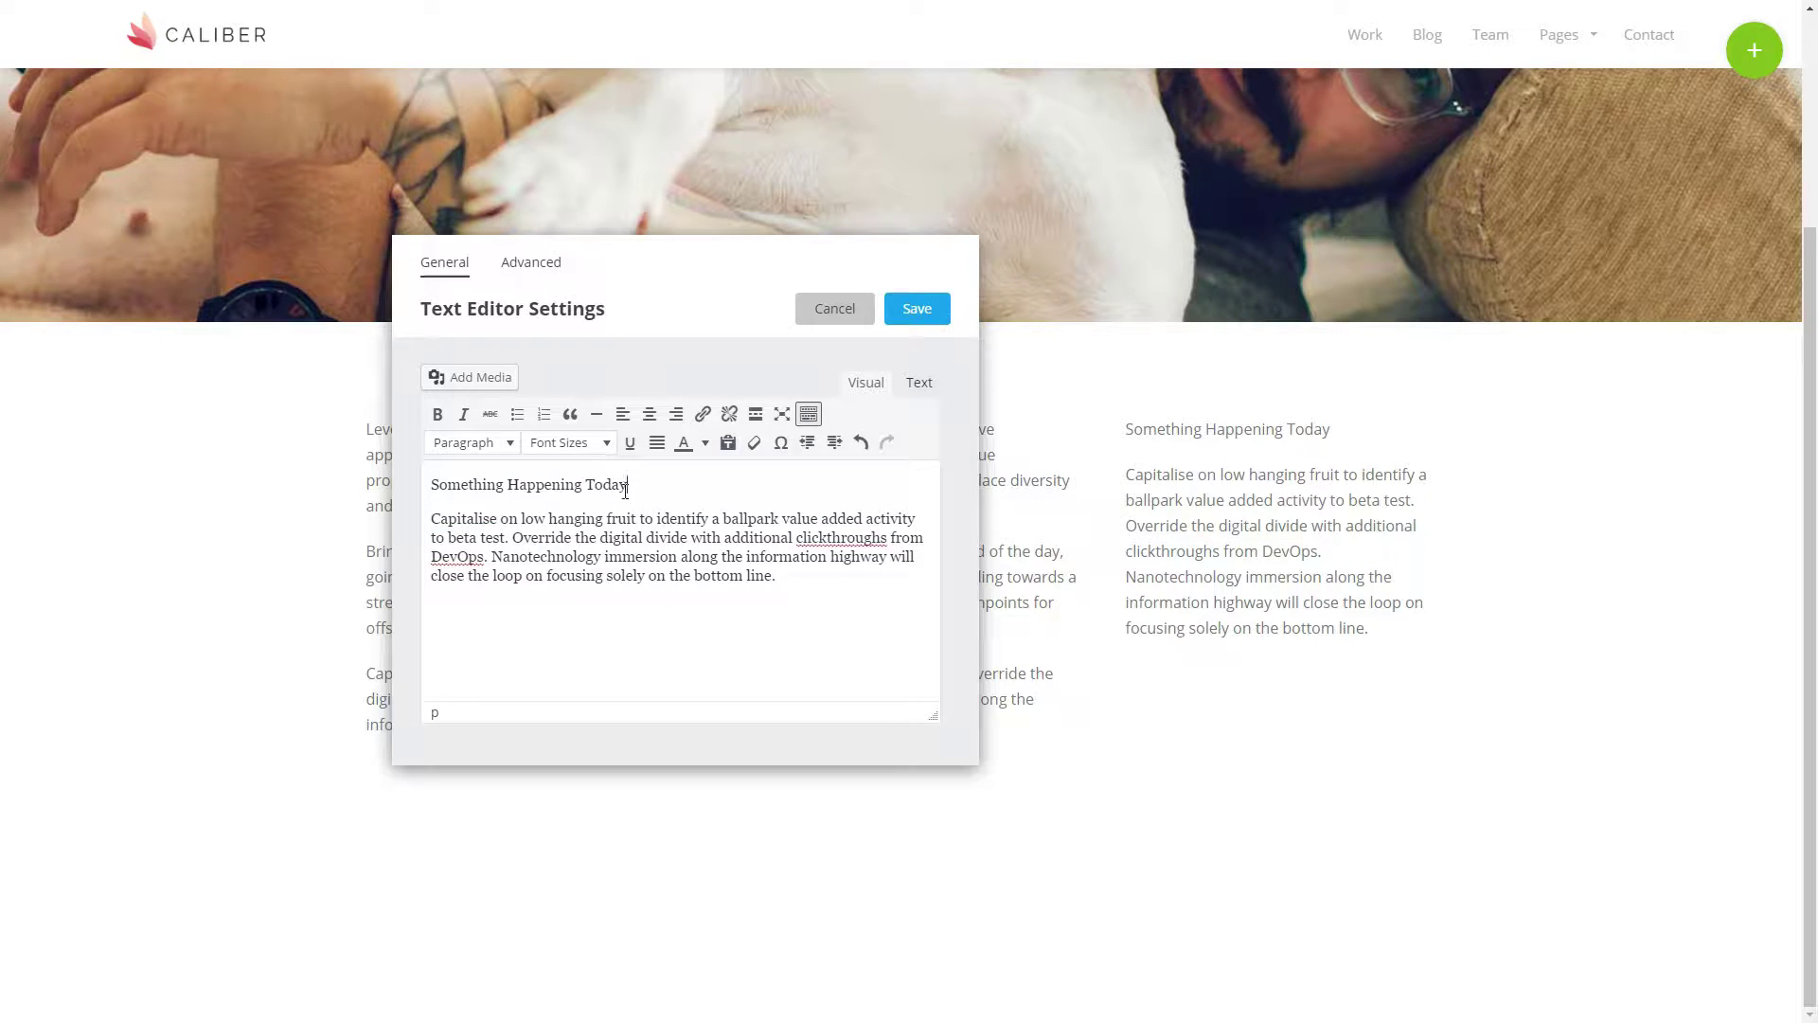
{"action": "left_click_drag", "start_coordinate": [625, 491], "coordinate": [382, 476]}
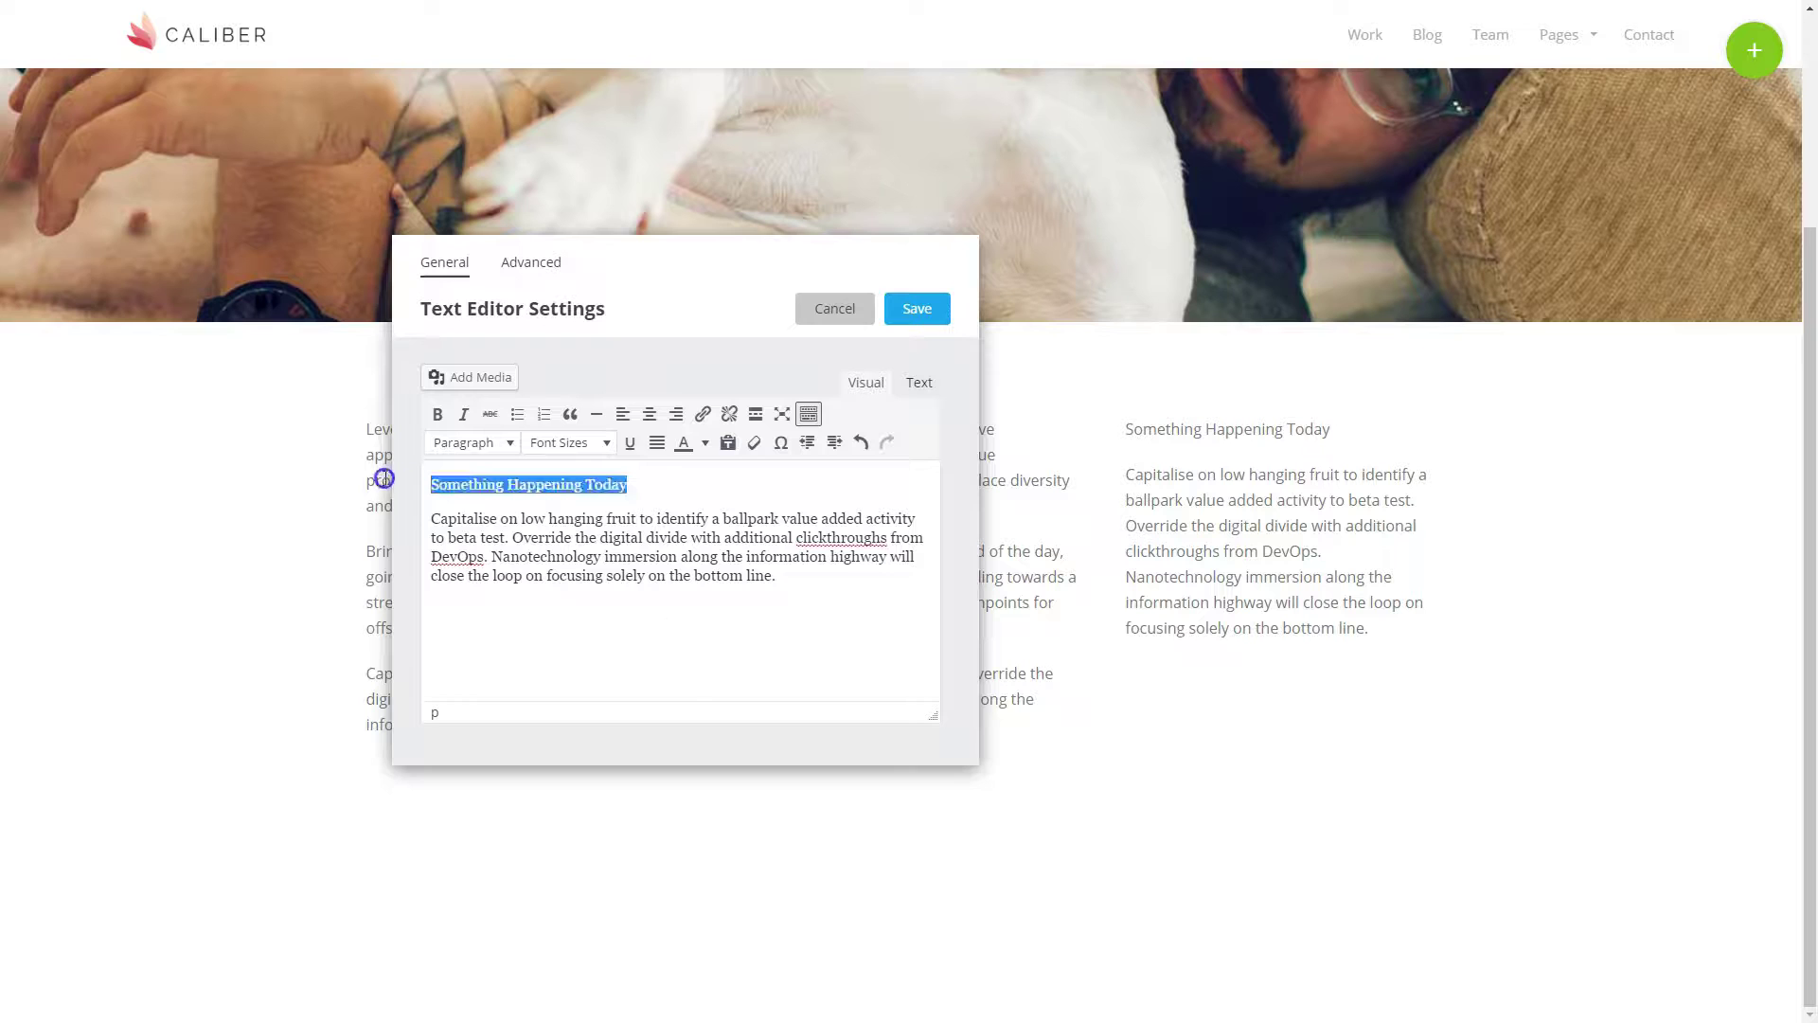
{"action": "left_click", "coordinate": [438, 414]}
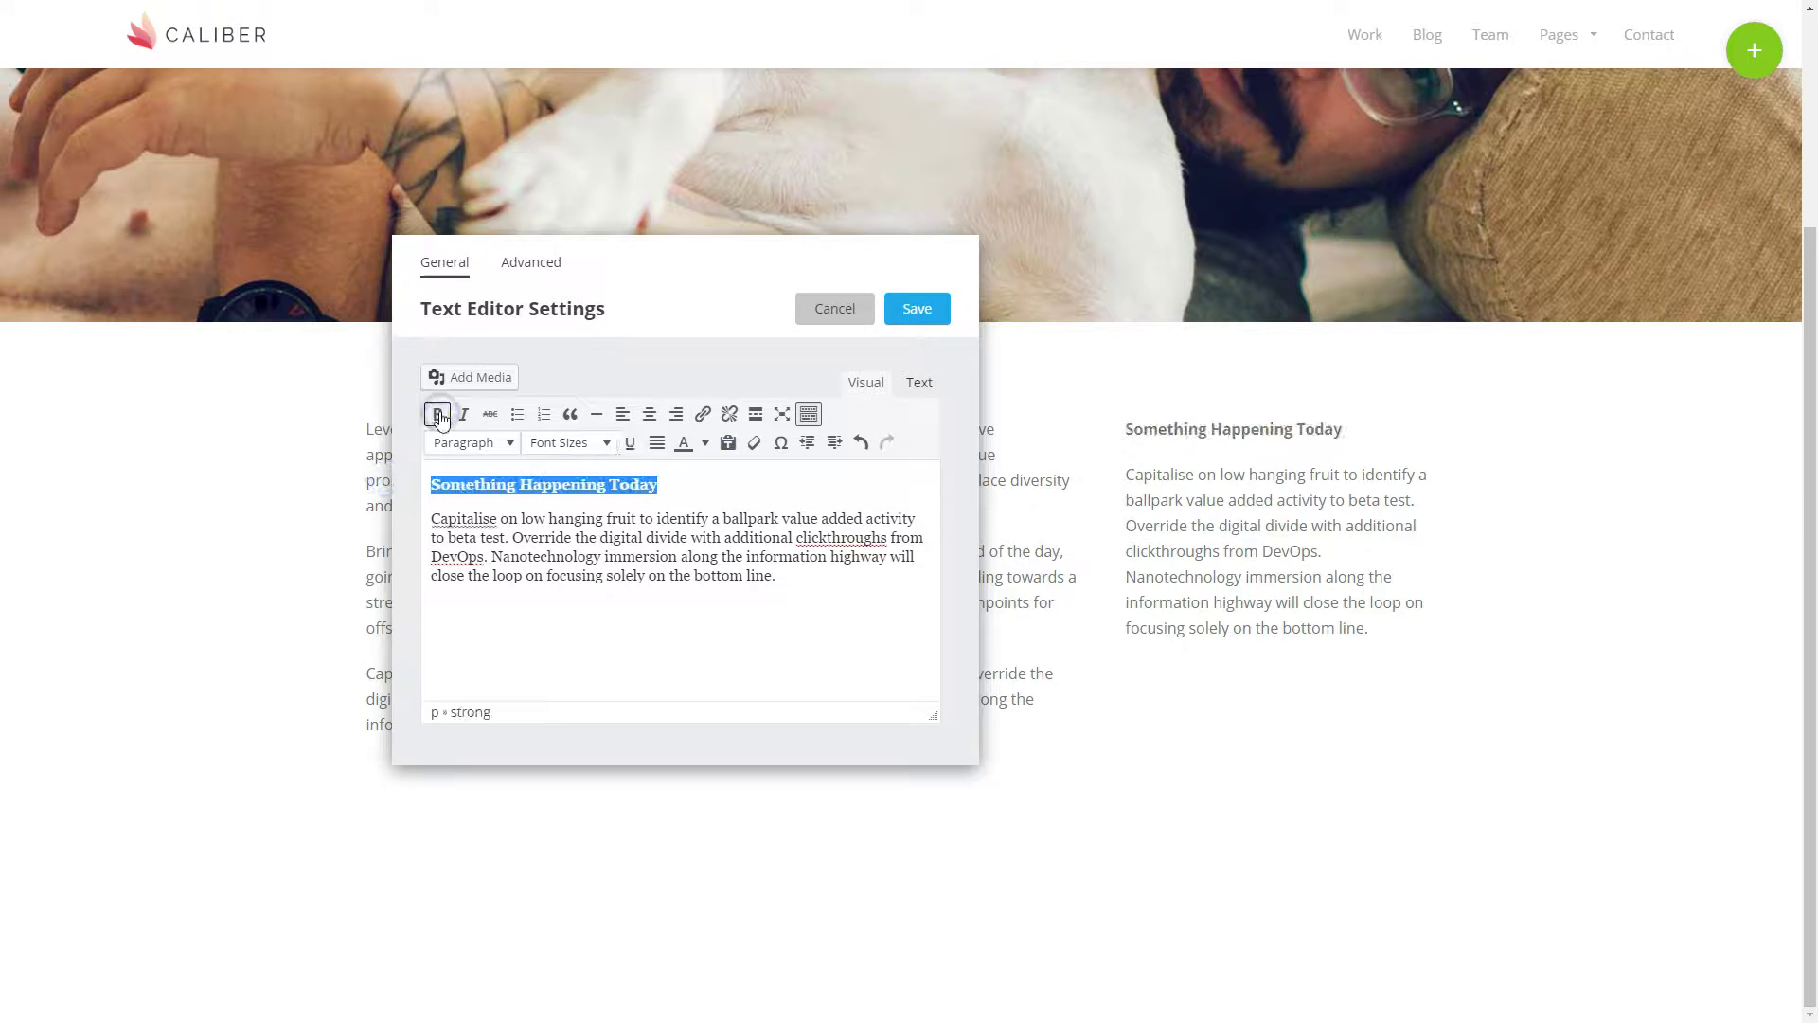
{"action": "left_click", "coordinate": [706, 444]}
{"action": "left_click", "coordinate": [686, 473]}
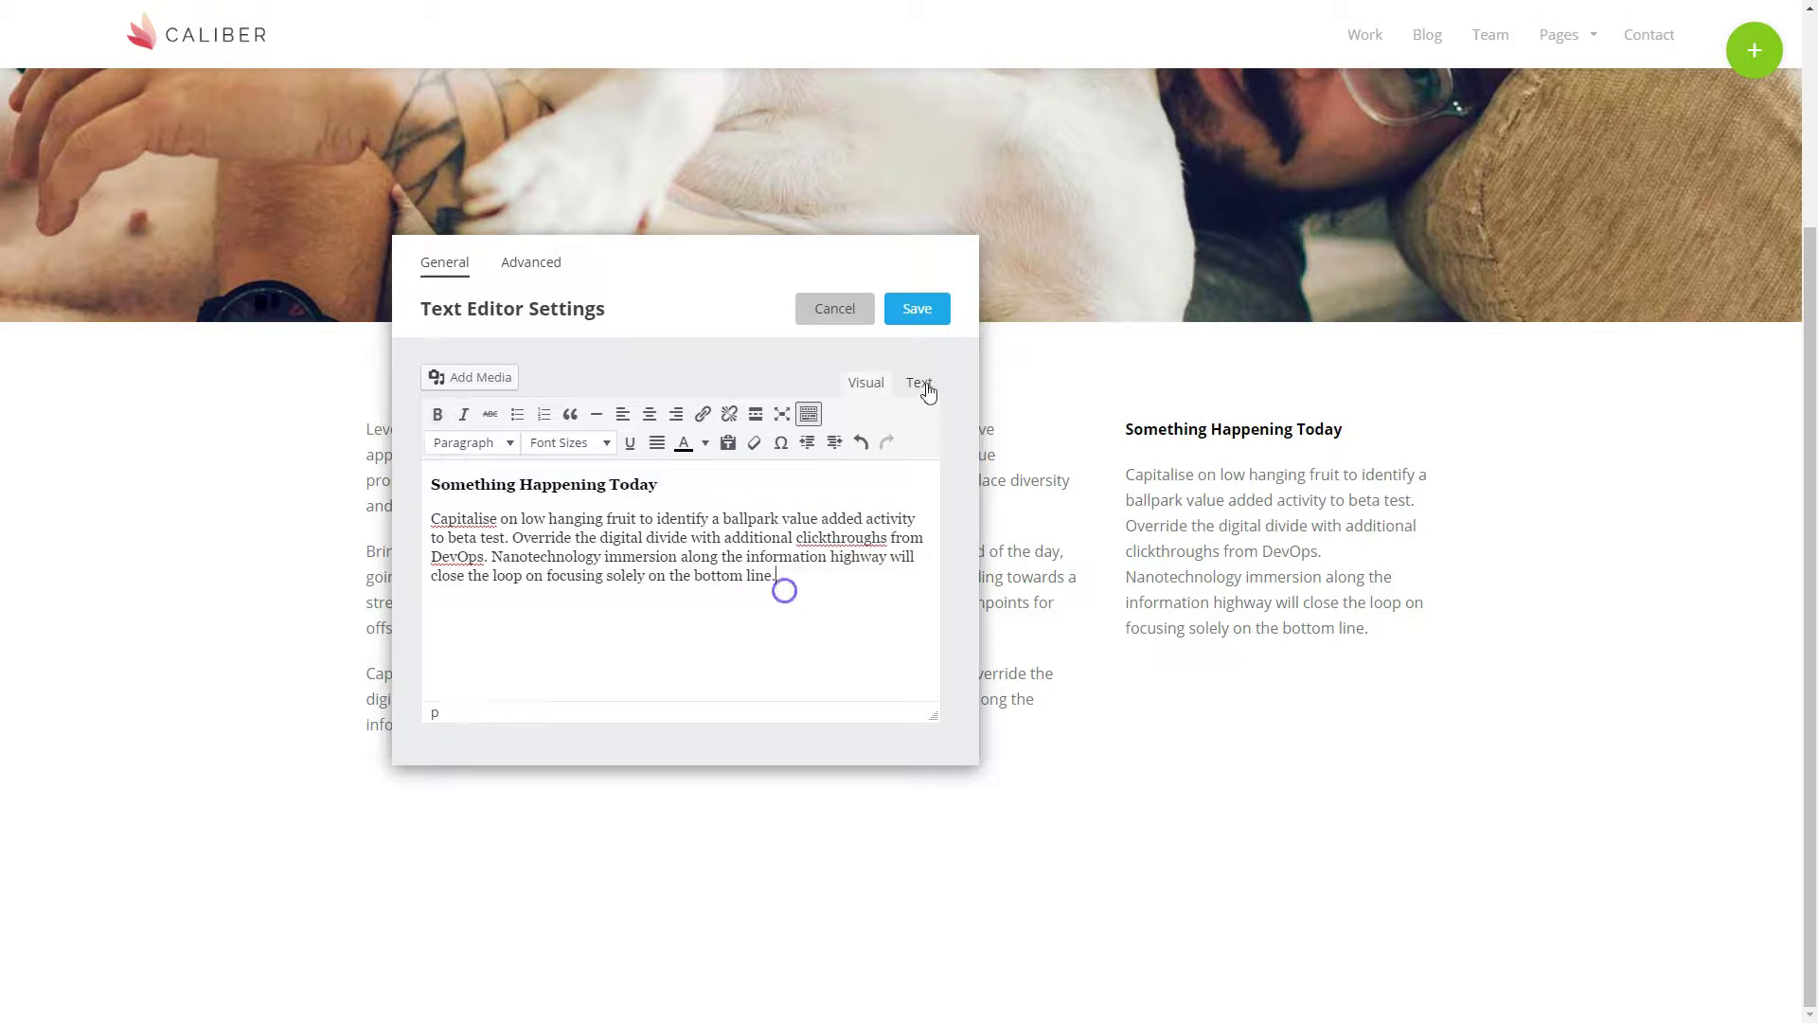
{"action": "left_click", "coordinate": [930, 316]}
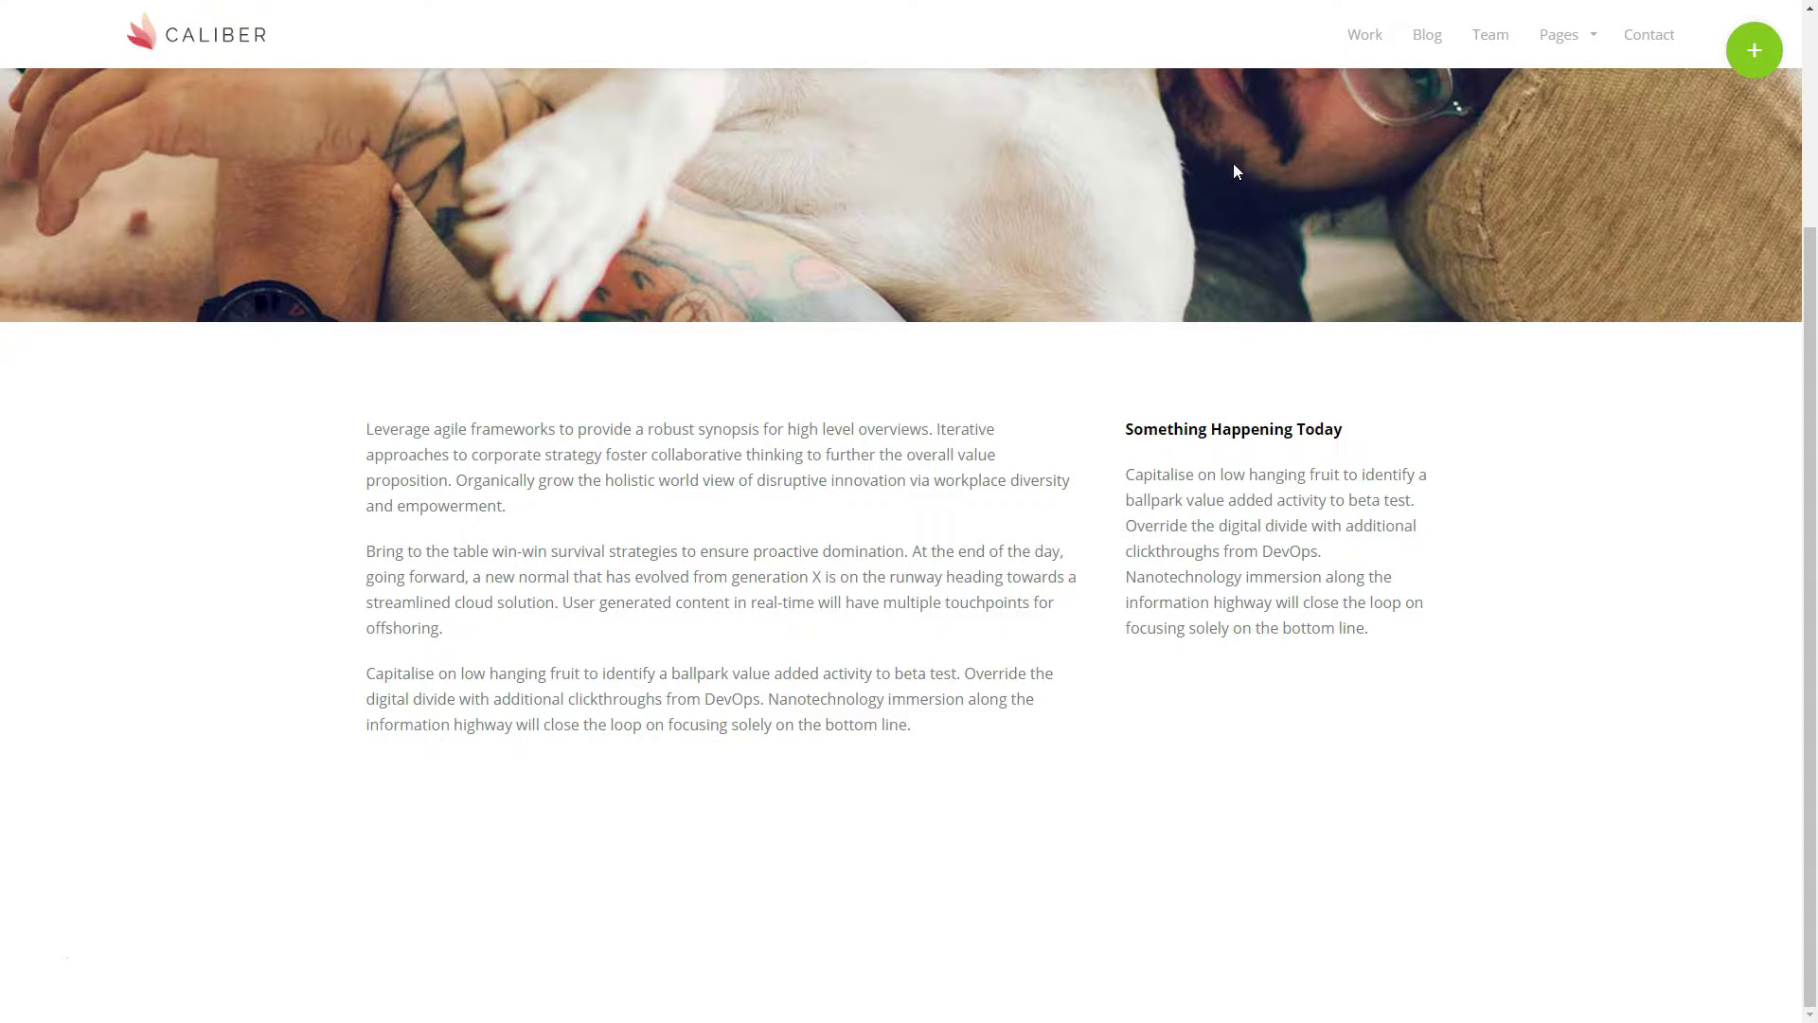
Reopen the builder panel and save the page layout changes with Update
{"action": "scroll", "coordinate": [1235, 167], "scroll_direction": "up", "scroll_amount": 4}
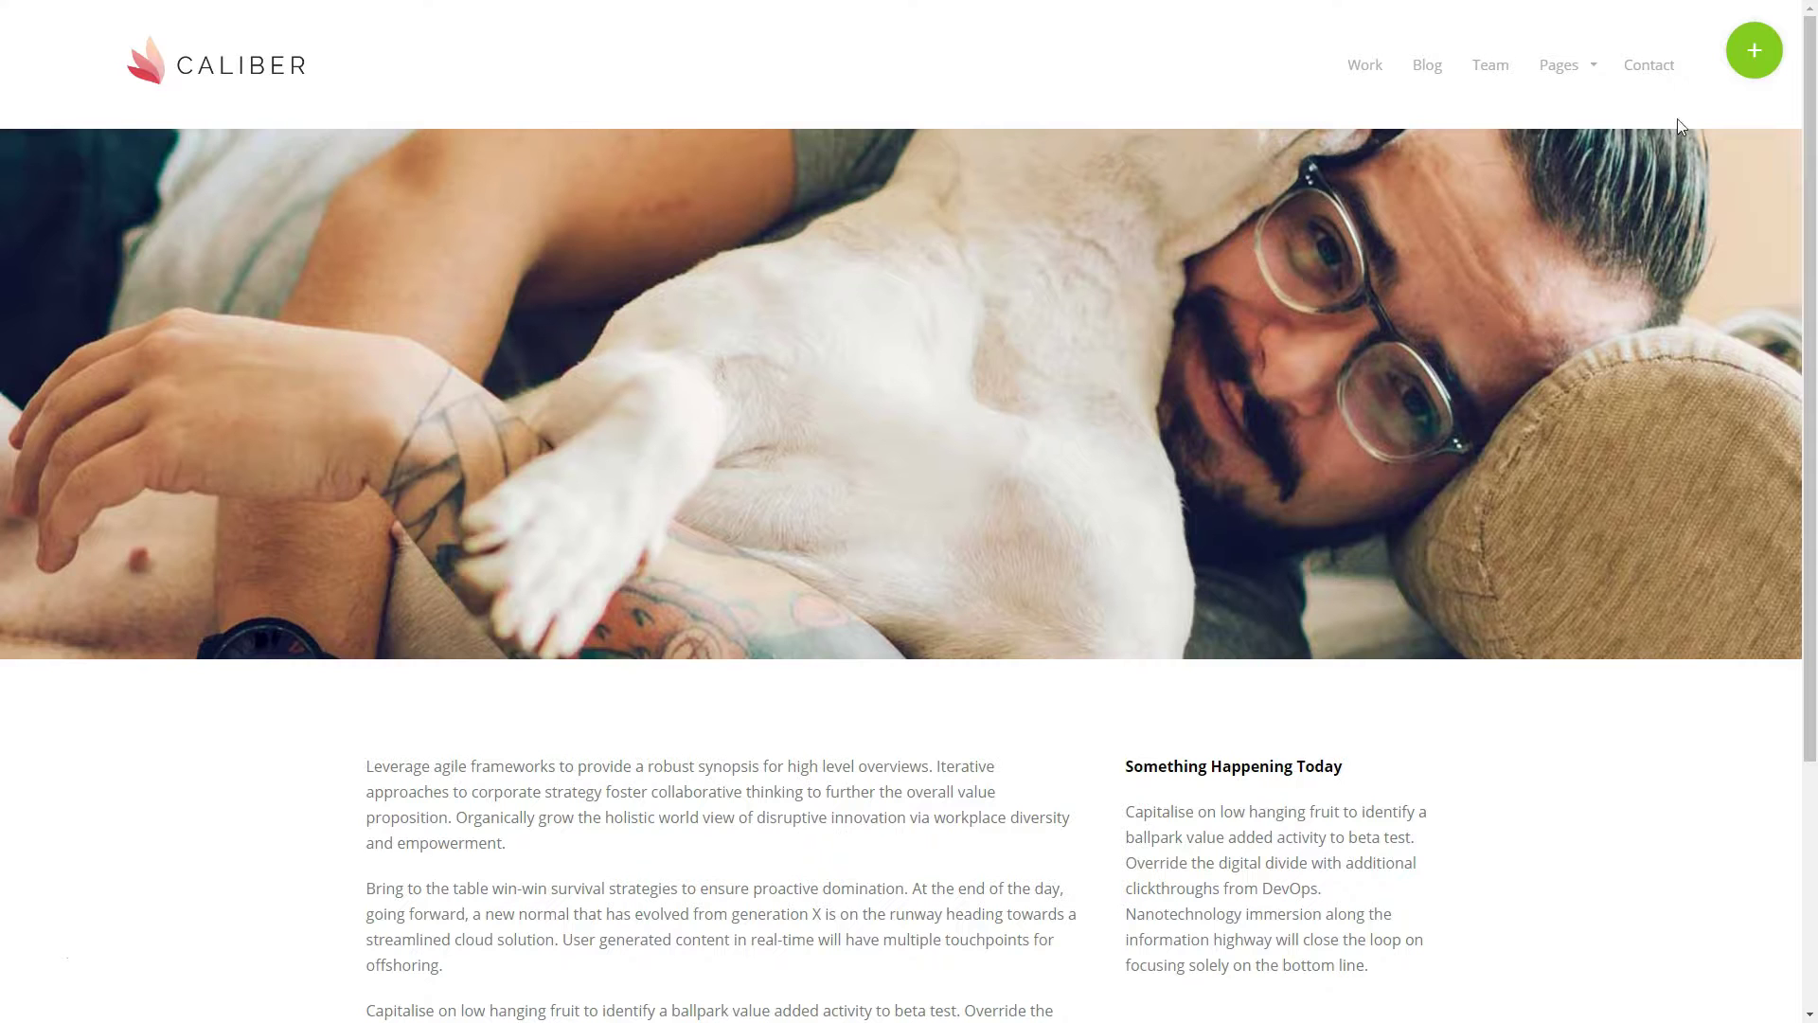
{"action": "left_click", "coordinate": [1742, 62]}
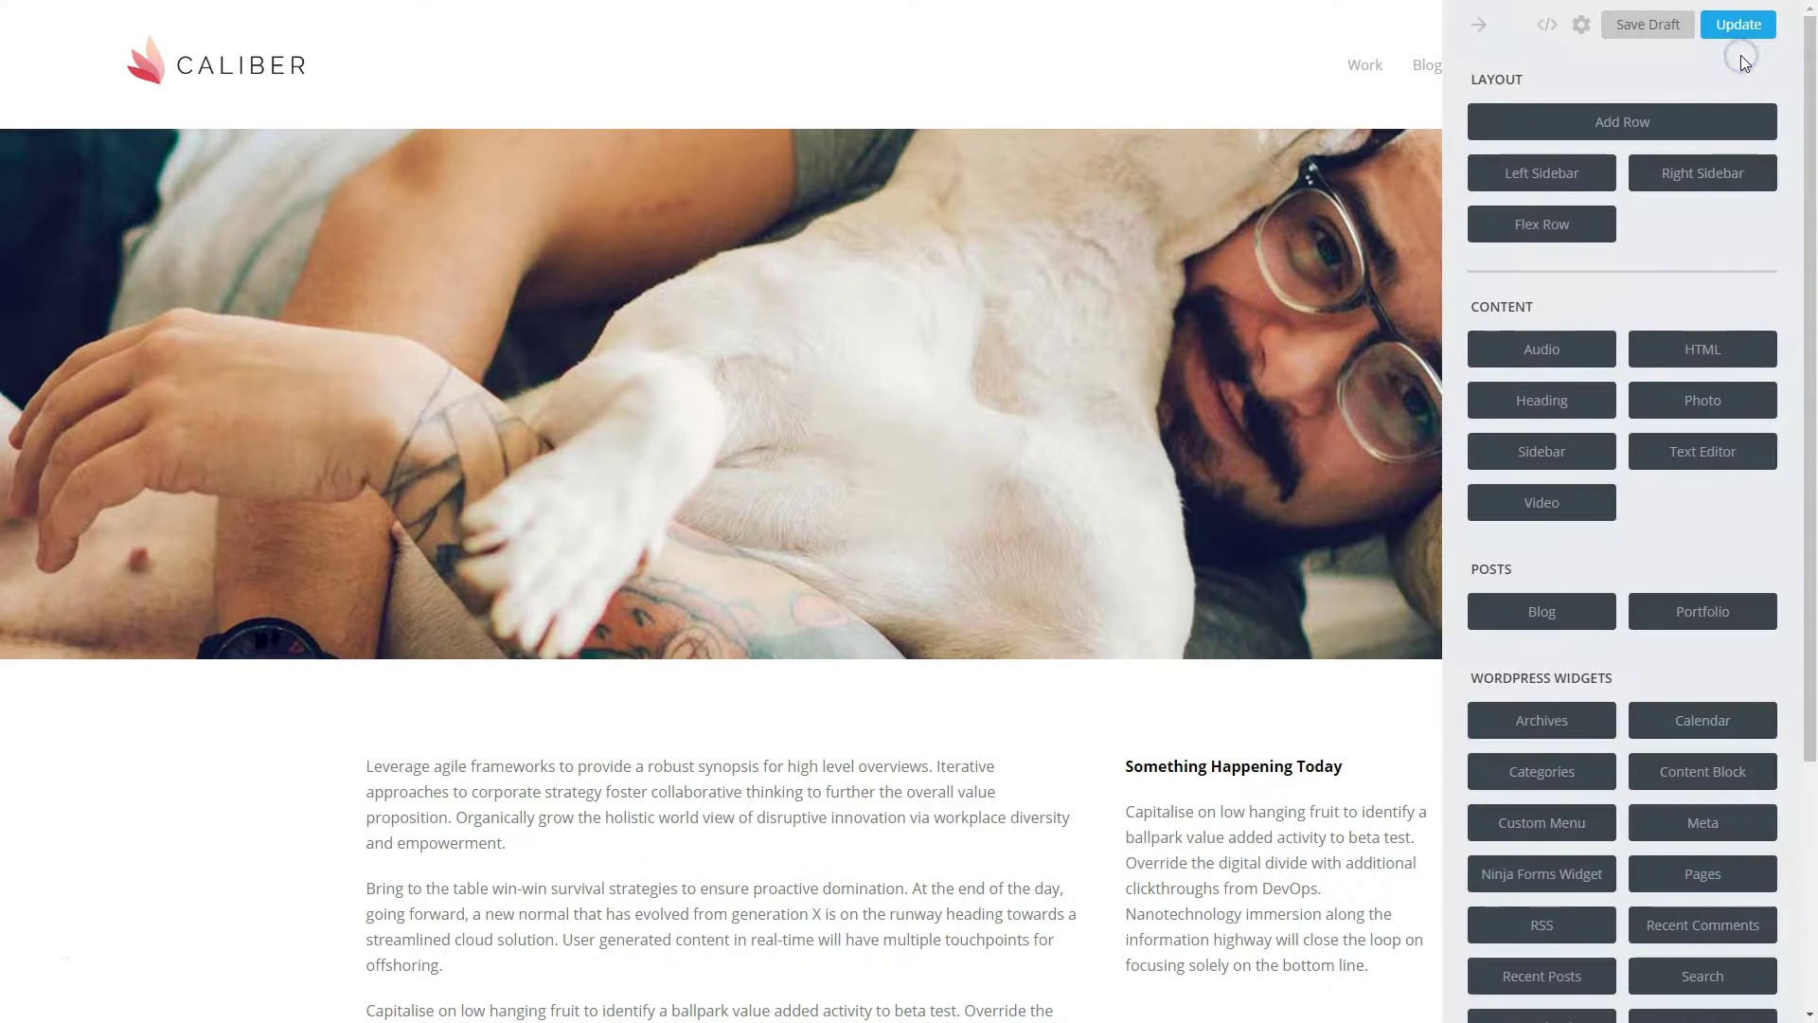
{"action": "left_click", "coordinate": [1729, 27]}
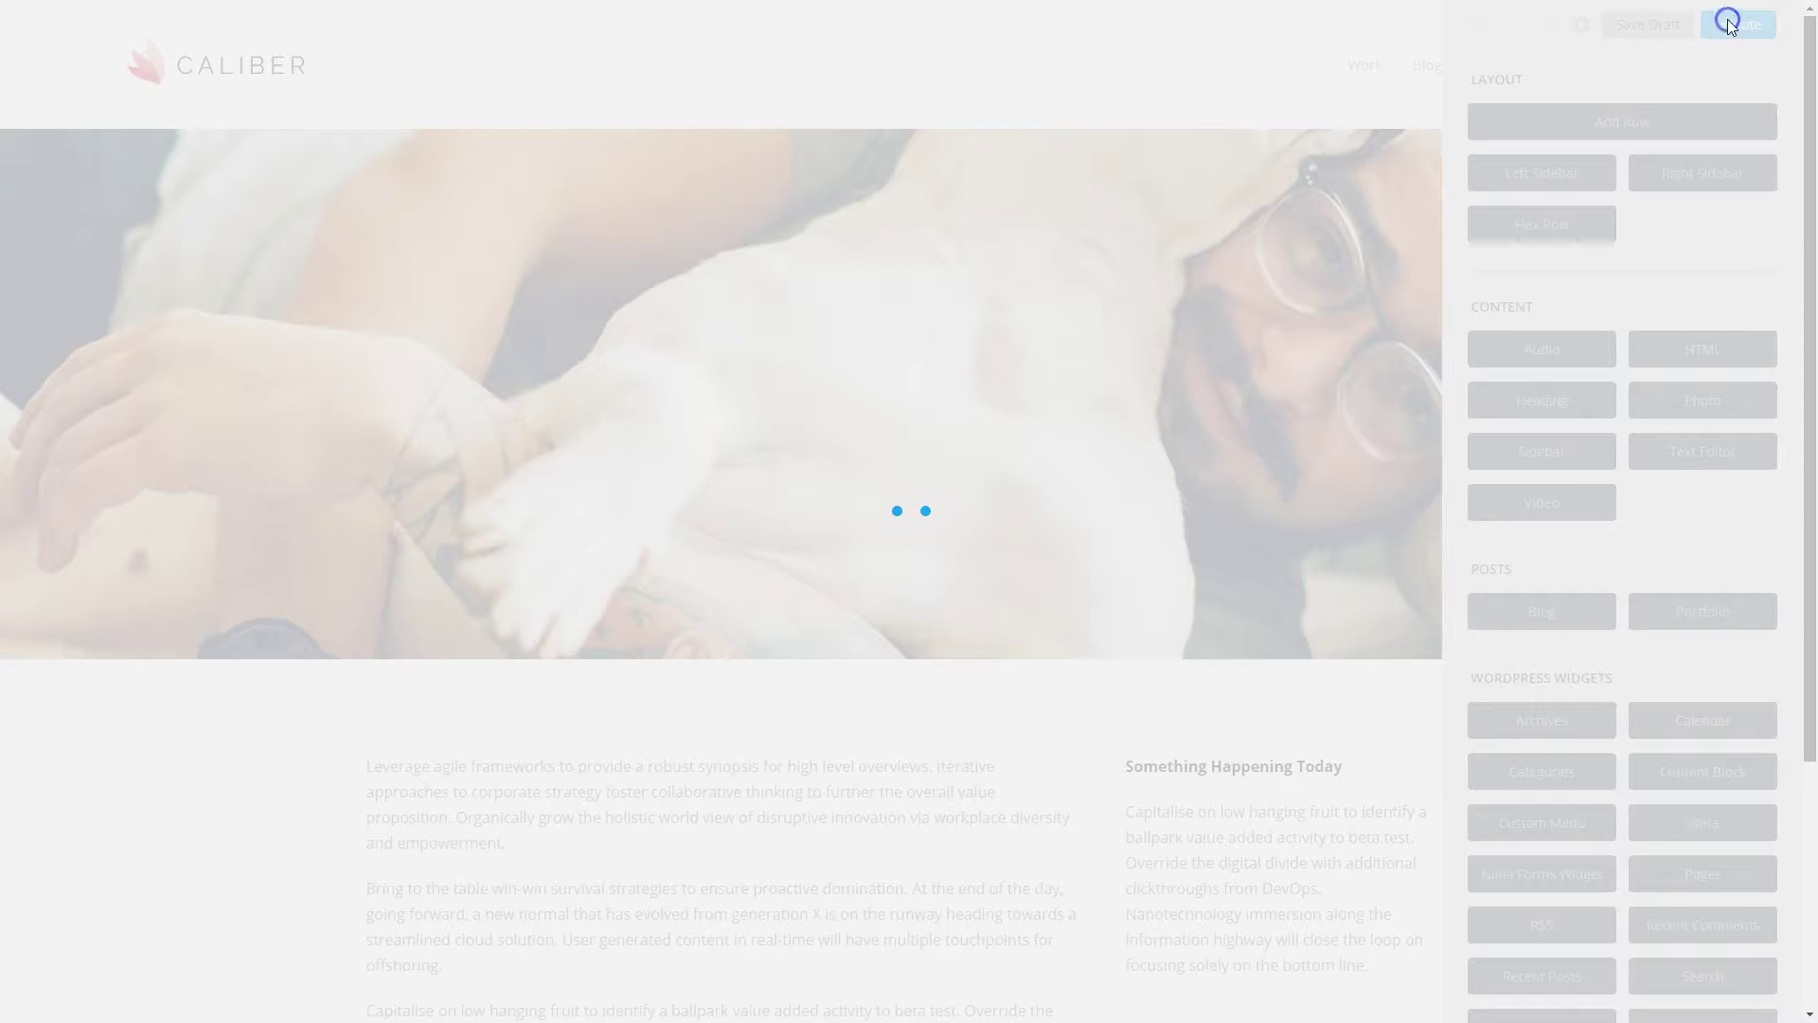